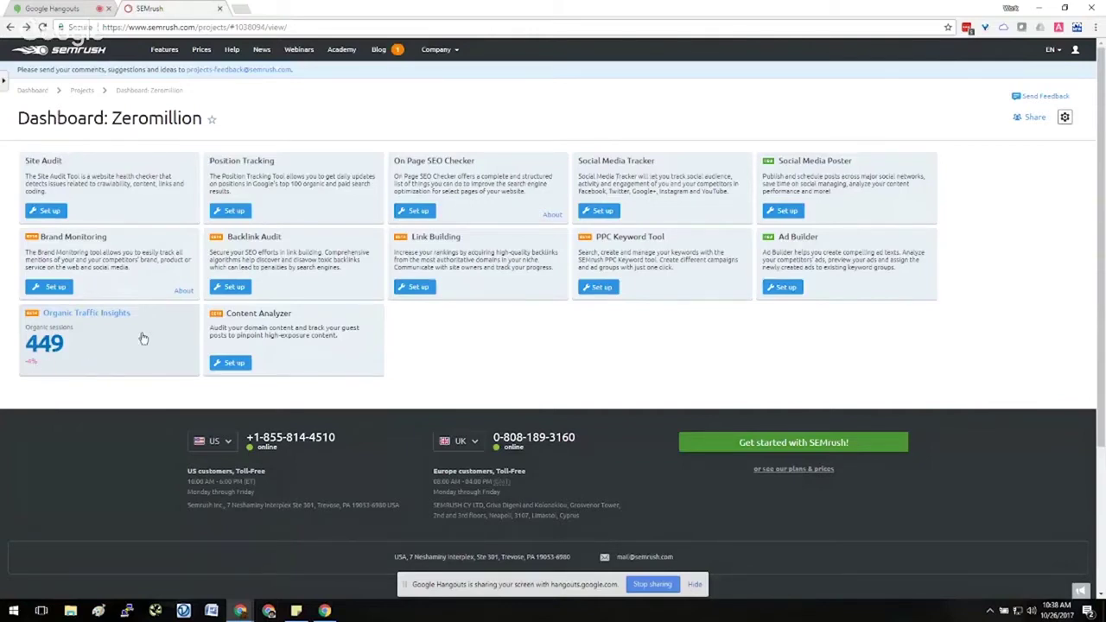
# Step: Open the Organic Traffic Insights report of the Zeromillion project and review its search traffic metrics and landing pages
pyautogui.click(95, 338)
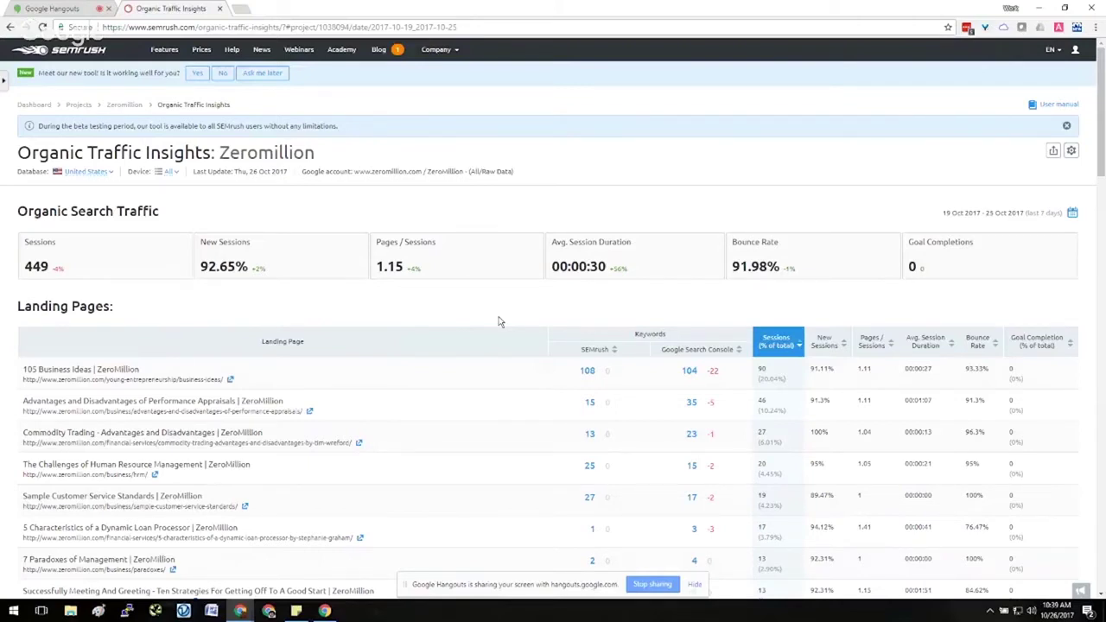
pyautogui.click(173, 173)
pyautogui.scroll(-2, 318, 233)
pyautogui.scroll(2, 312, 235)
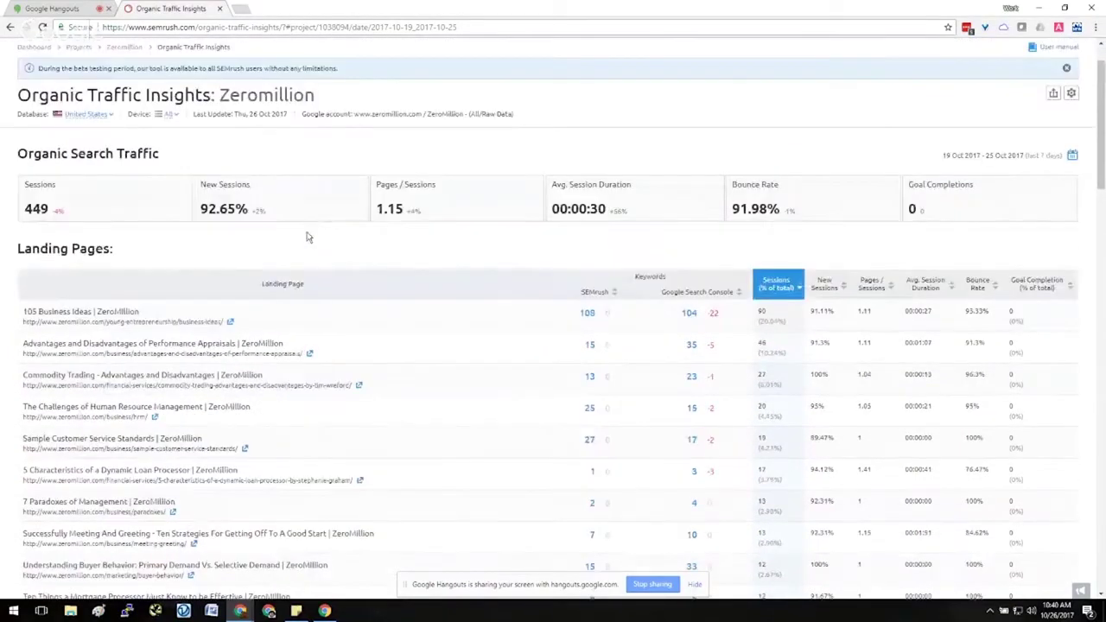
pyautogui.scroll(-1, 293, 216)
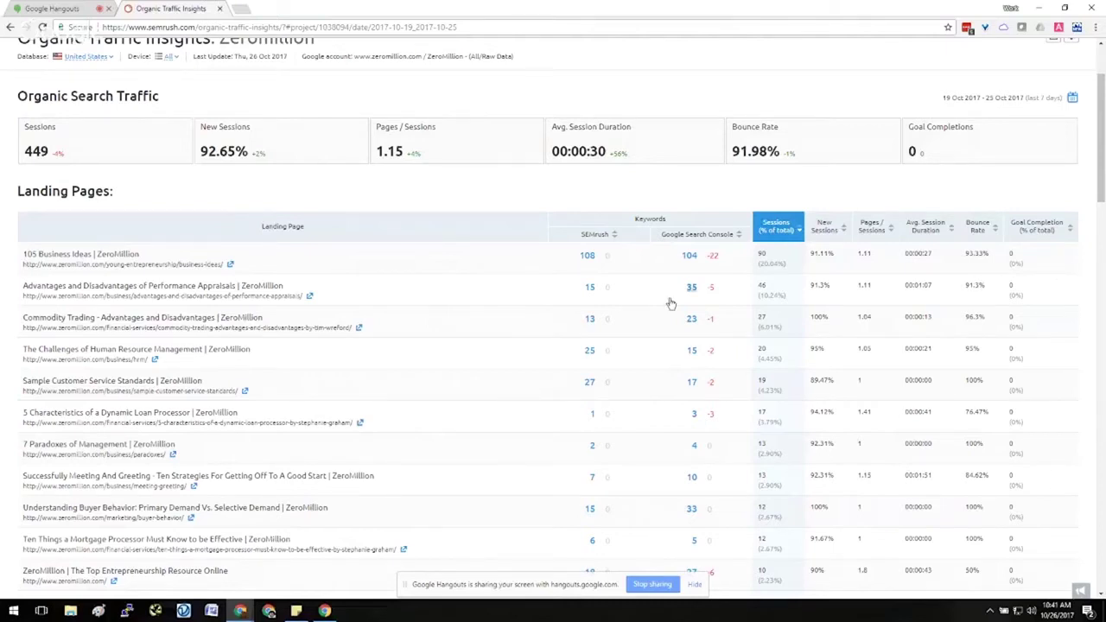
# Step: Filter the organic traffic report to mobile devices and return the device filter to All
pyautogui.click(172, 58)
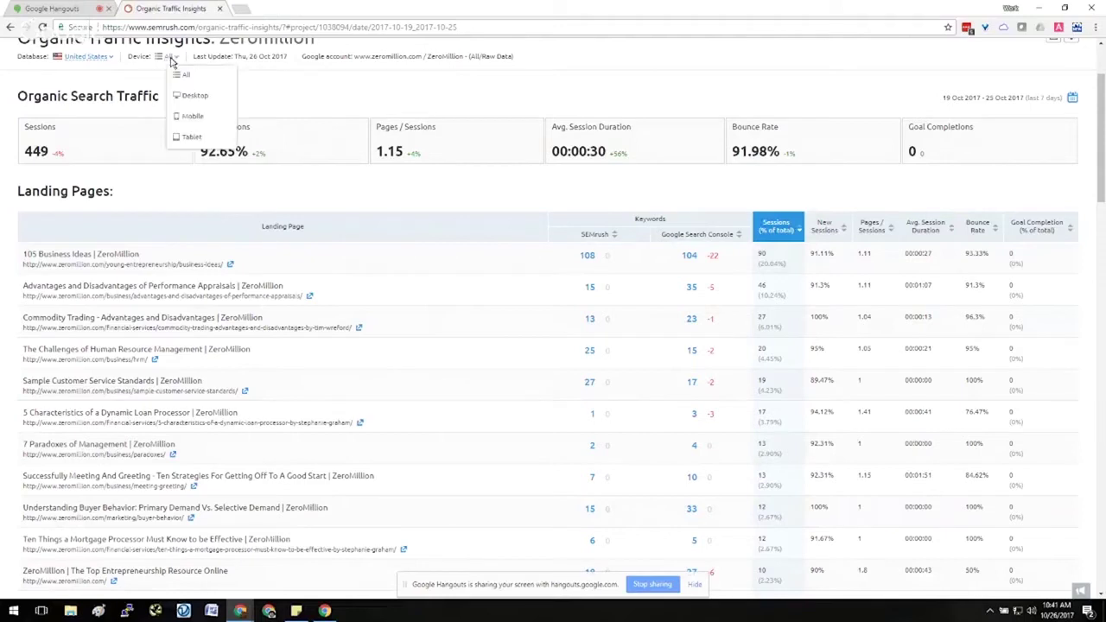
pyautogui.click(192, 116)
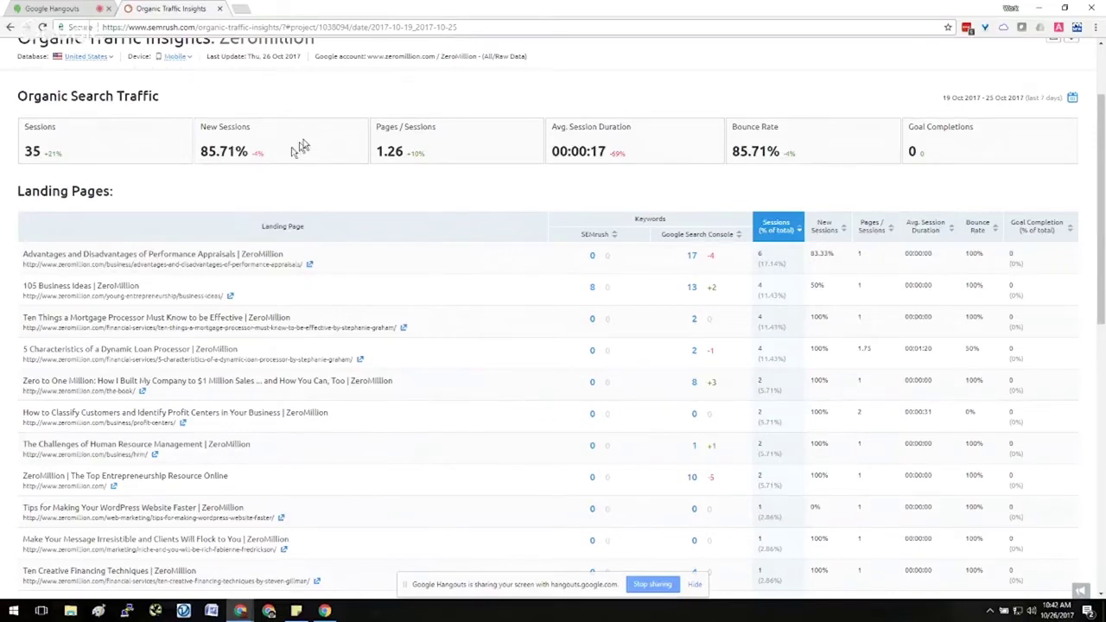
pyautogui.click(179, 62)
pyautogui.click(174, 58)
pyautogui.click(188, 83)
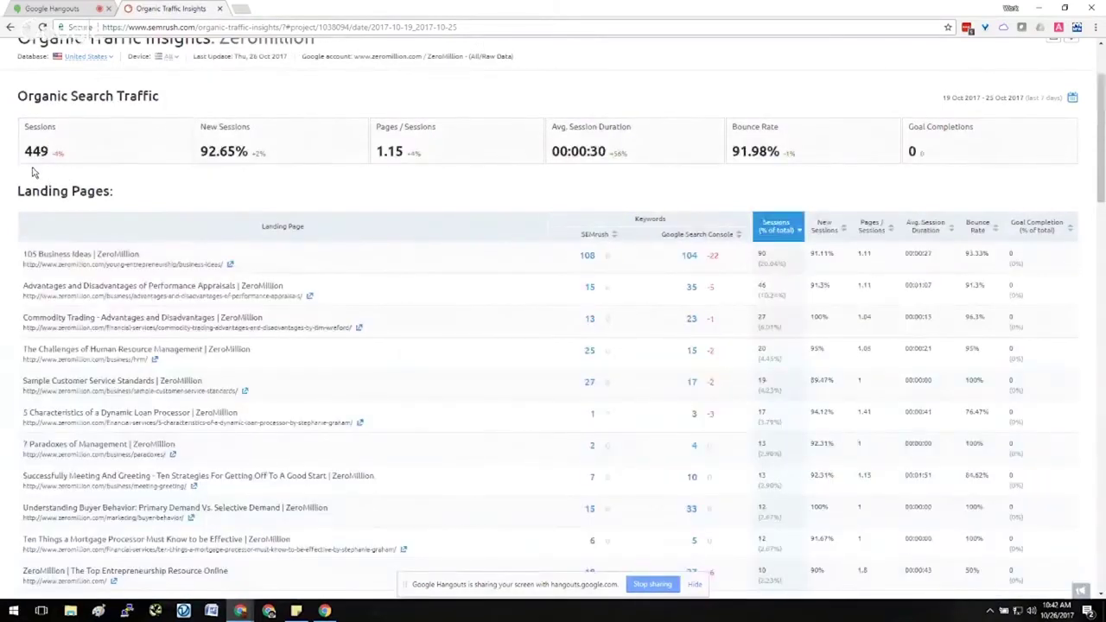
# Step: Filter the report to desktop devices and highlight the title of the performance appraisals landing page
pyautogui.click(169, 59)
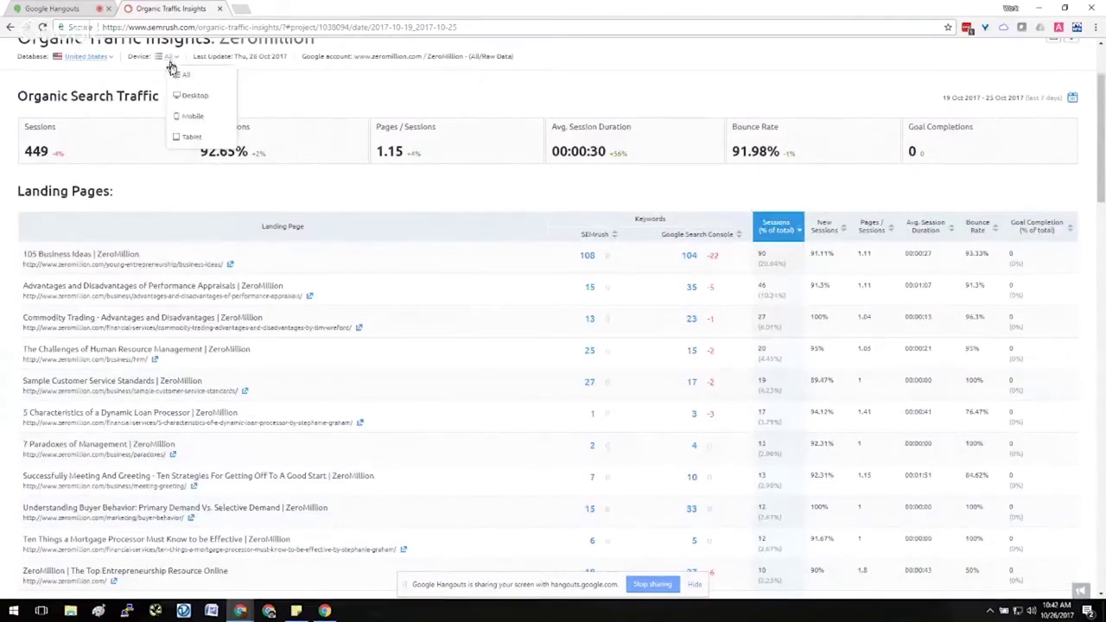
pyautogui.click(179, 123)
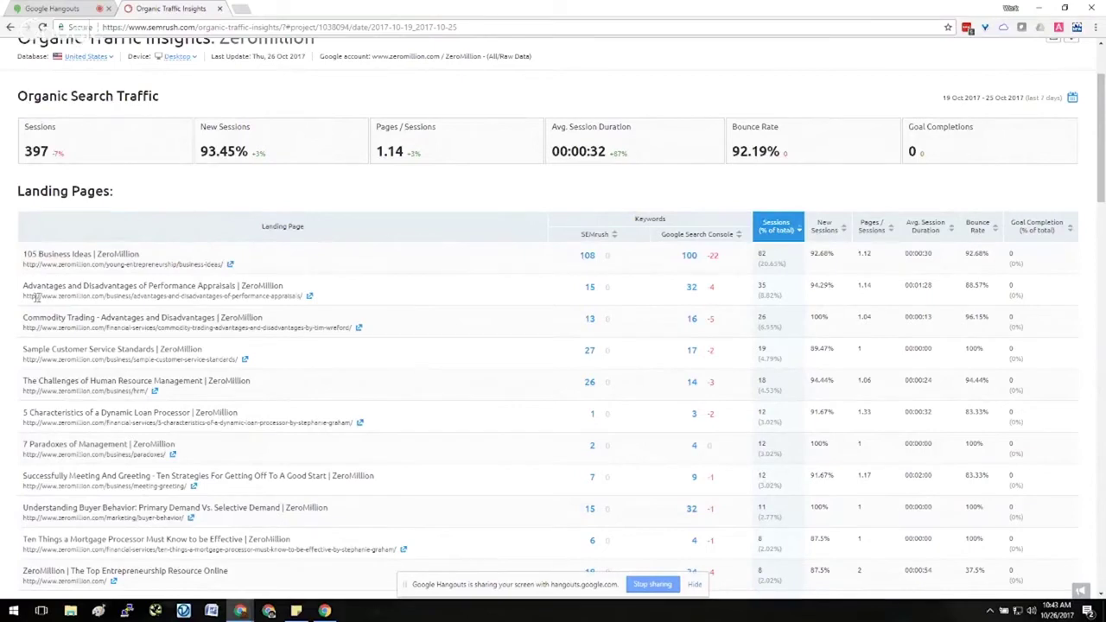
pyautogui.moveTo(21, 289); pyautogui.dragTo(304, 287)
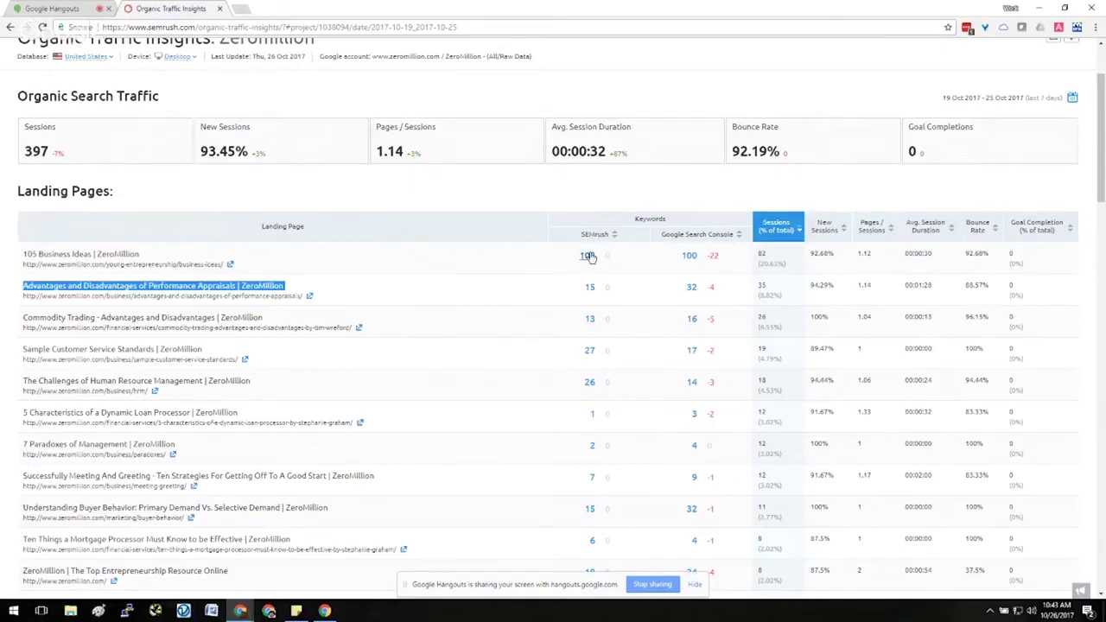
# Step: Open the Google Search Console keywords of the 105 Business Ideas landing page and look over its daily sessions chart
pyautogui.click(688, 259)
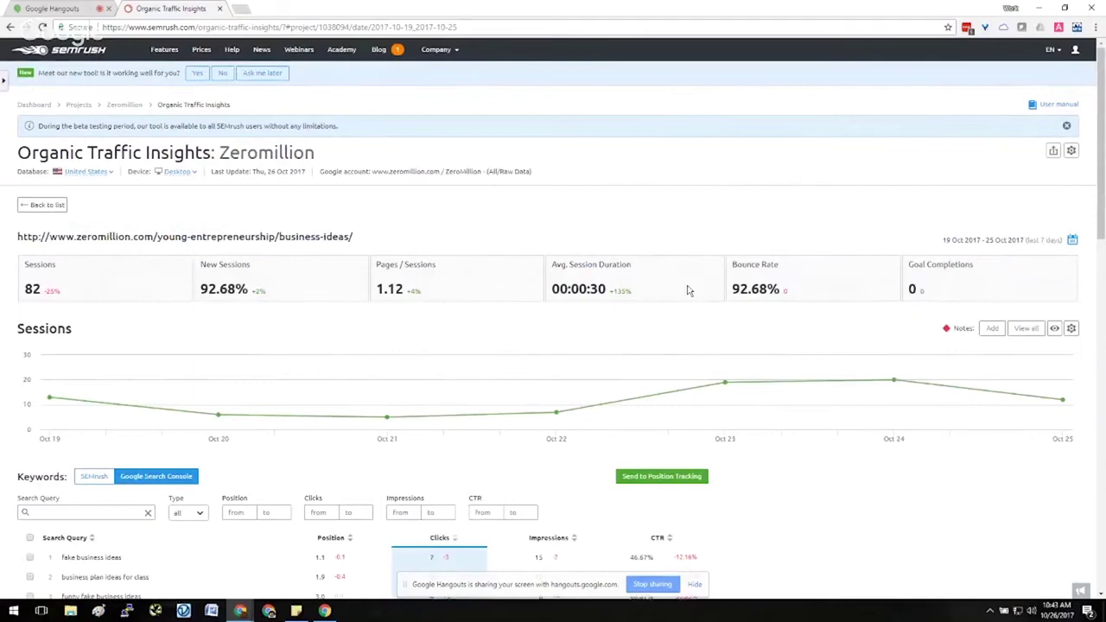
pyautogui.scroll(-2, 424, 321)
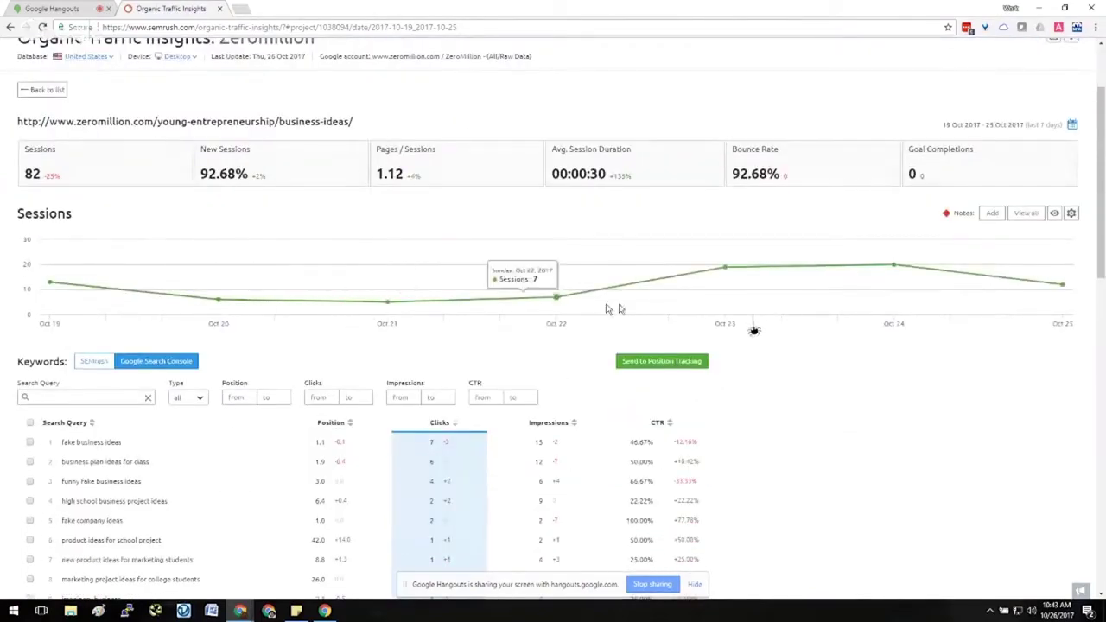
pyautogui.doubleClick(753, 339)
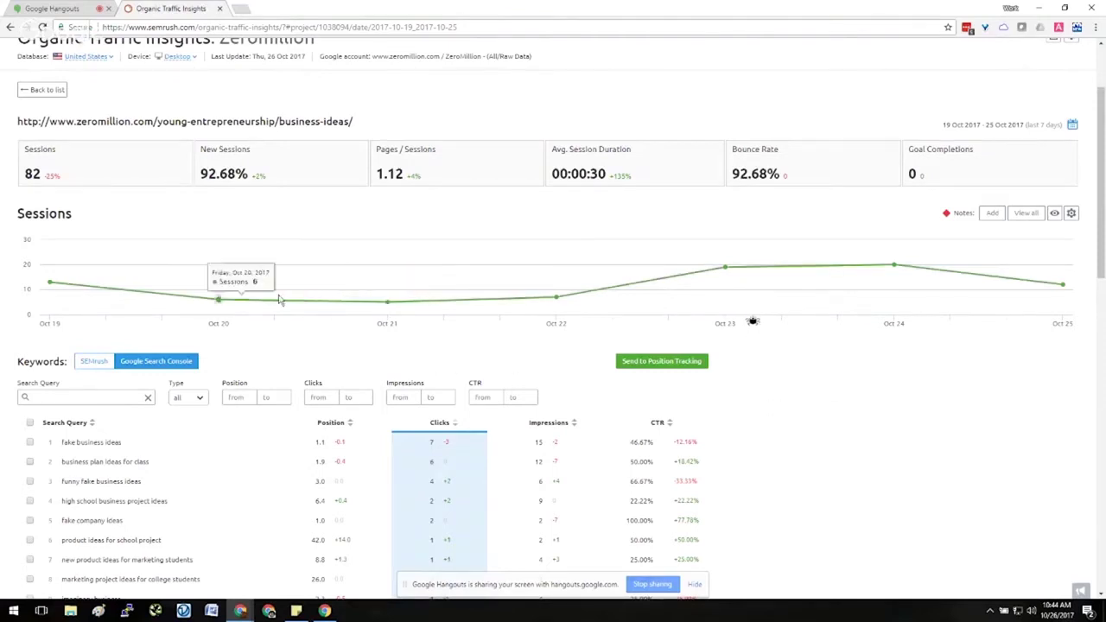
pyautogui.scroll(-1, 279, 300)
pyautogui.scroll(2, 197, 334)
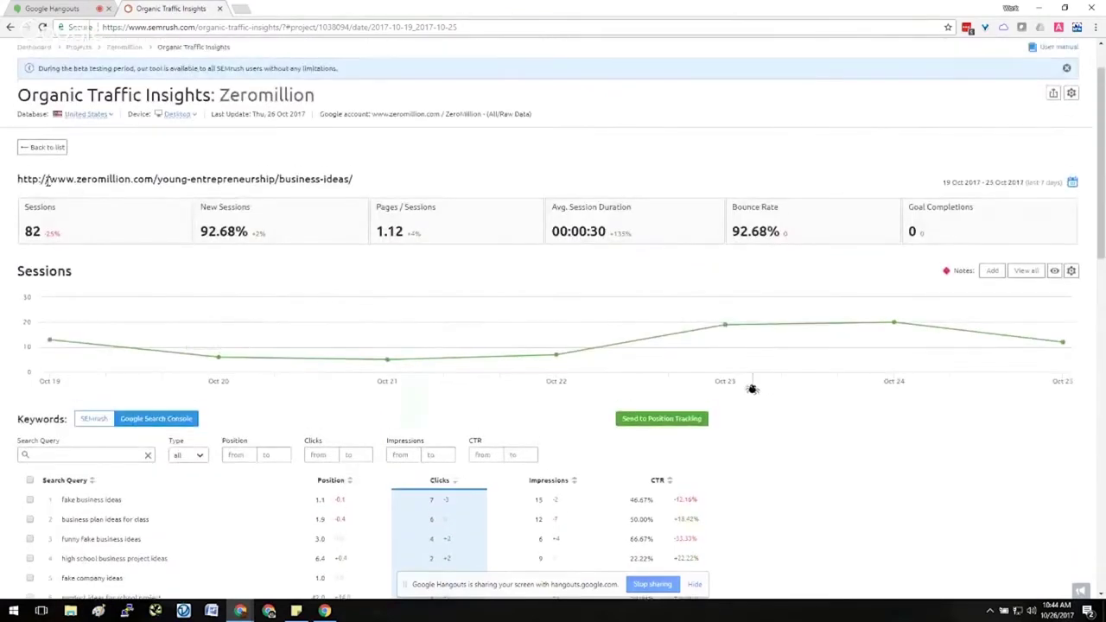
# Step: Filter the page's Google Search Console queries to positions 1 to 10
pyautogui.scroll(-2, 259, 346)
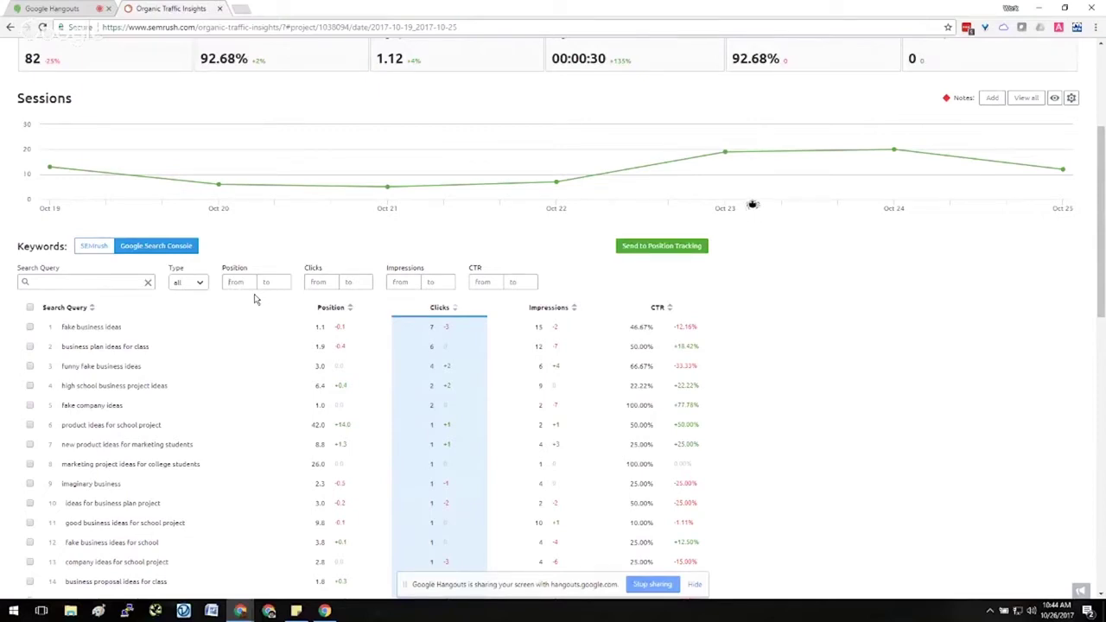
pyautogui.write('1')
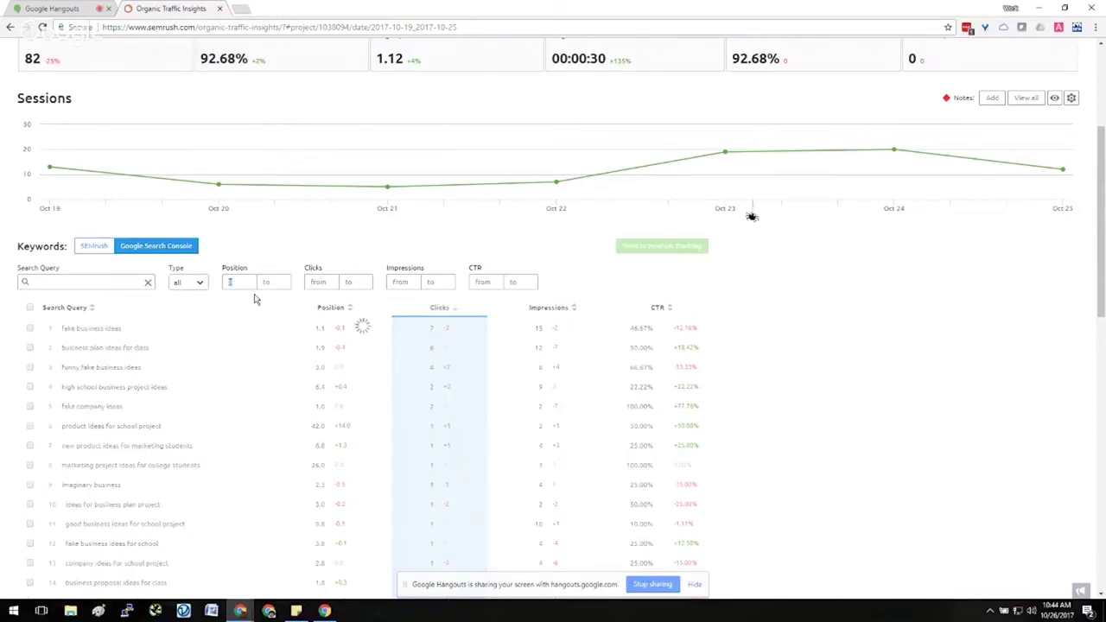
pyautogui.press('BackSpace')
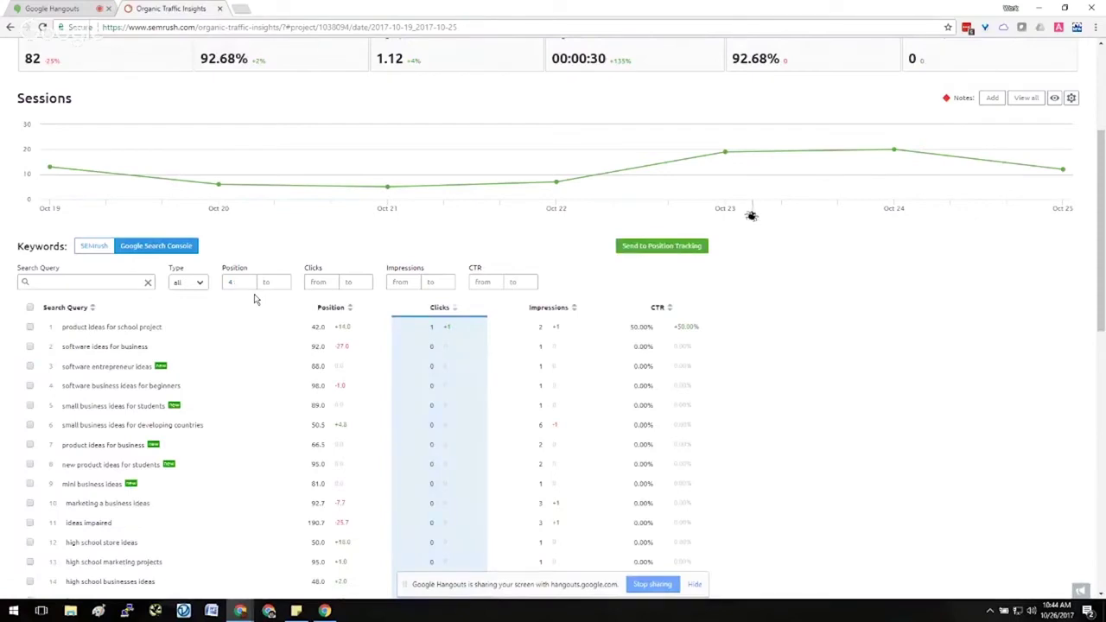
pyautogui.write('1')
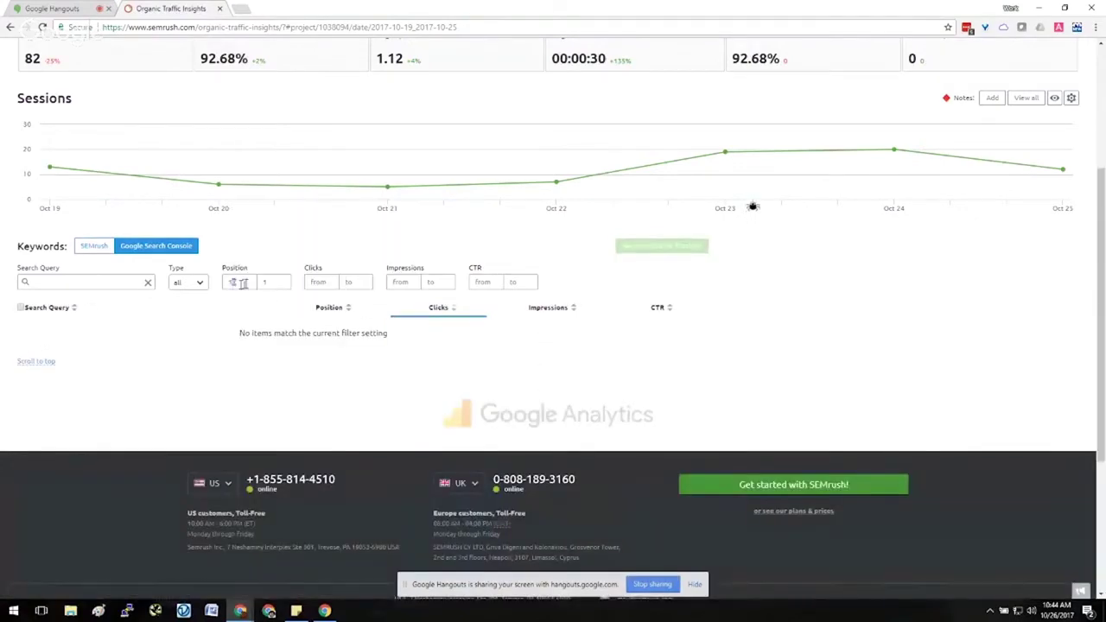
pyautogui.write('04')
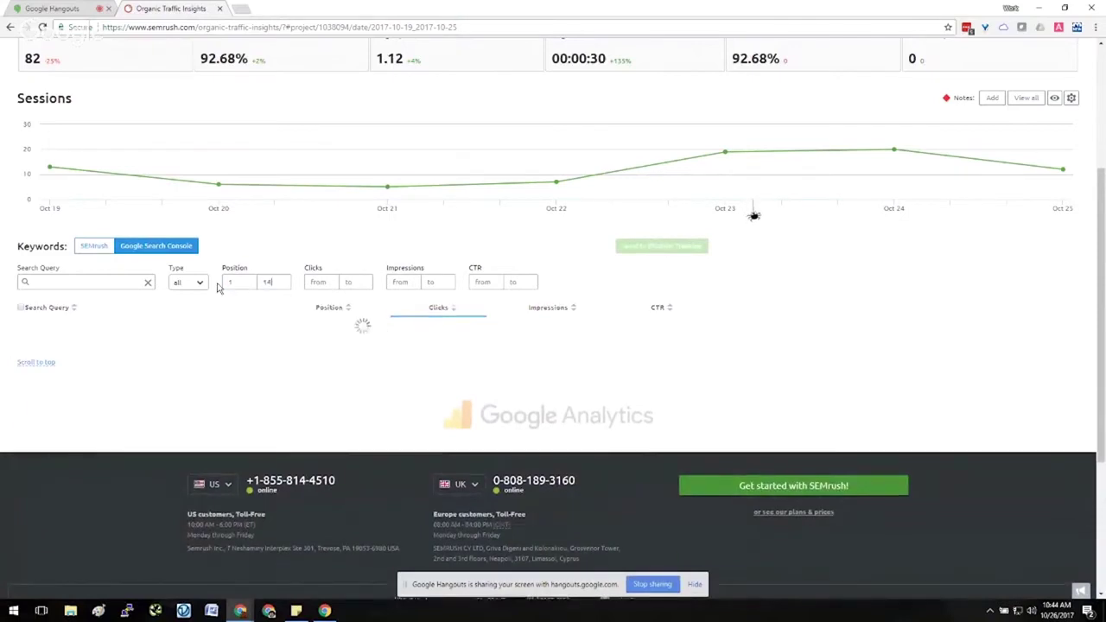
pyautogui.press('BackSpace')
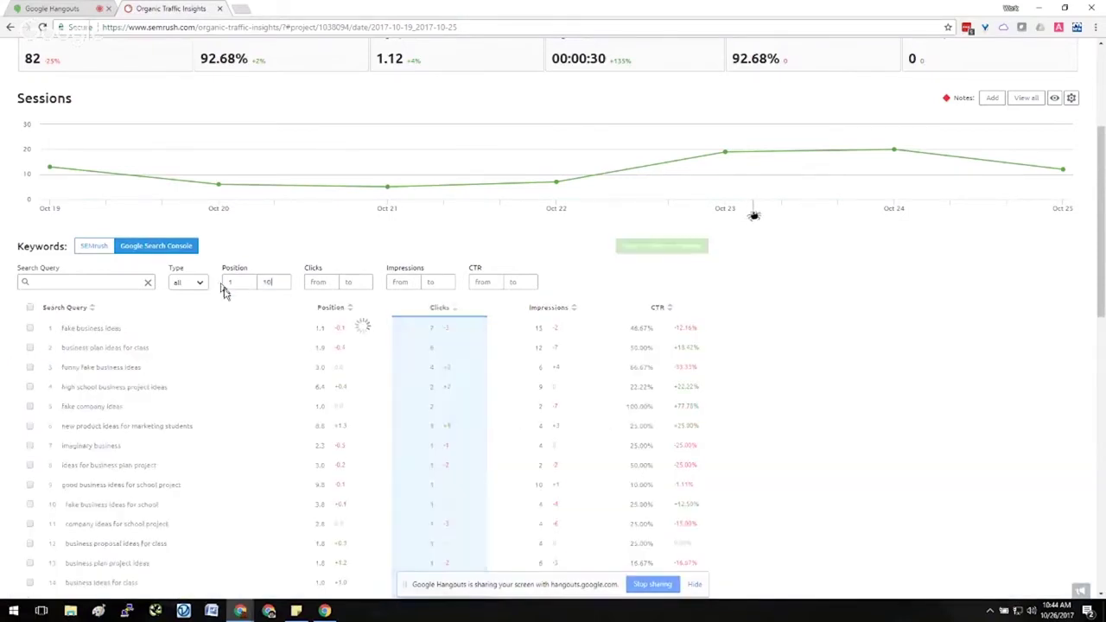
# Step: Examine the positions, clicks, impressions and CTR of the queries ranking in positions 1 to 10
pyautogui.scroll(-1, 274, 346)
pyautogui.scroll(-5, 273, 347)
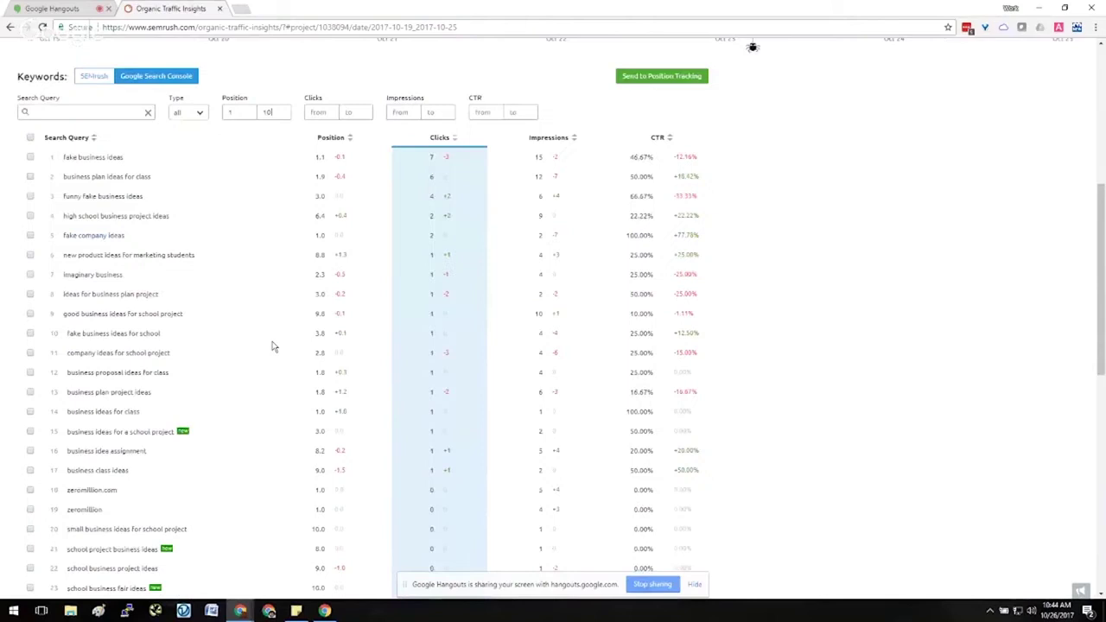
pyautogui.scroll(2, 273, 347)
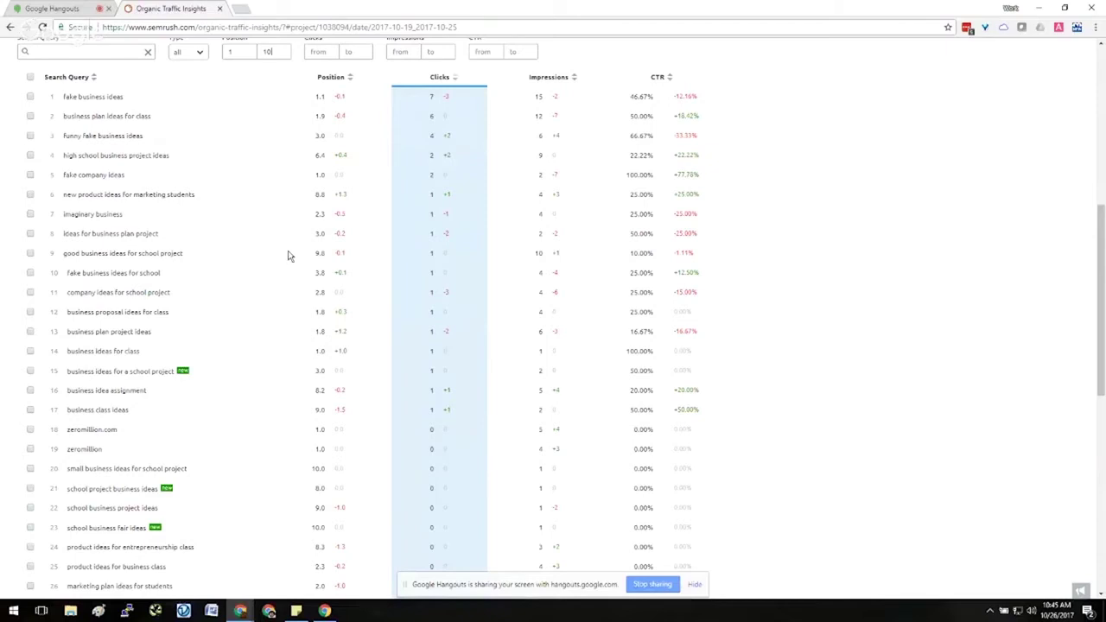
pyautogui.scroll(1, 289, 256)
pyautogui.scroll(1, 289, 256)
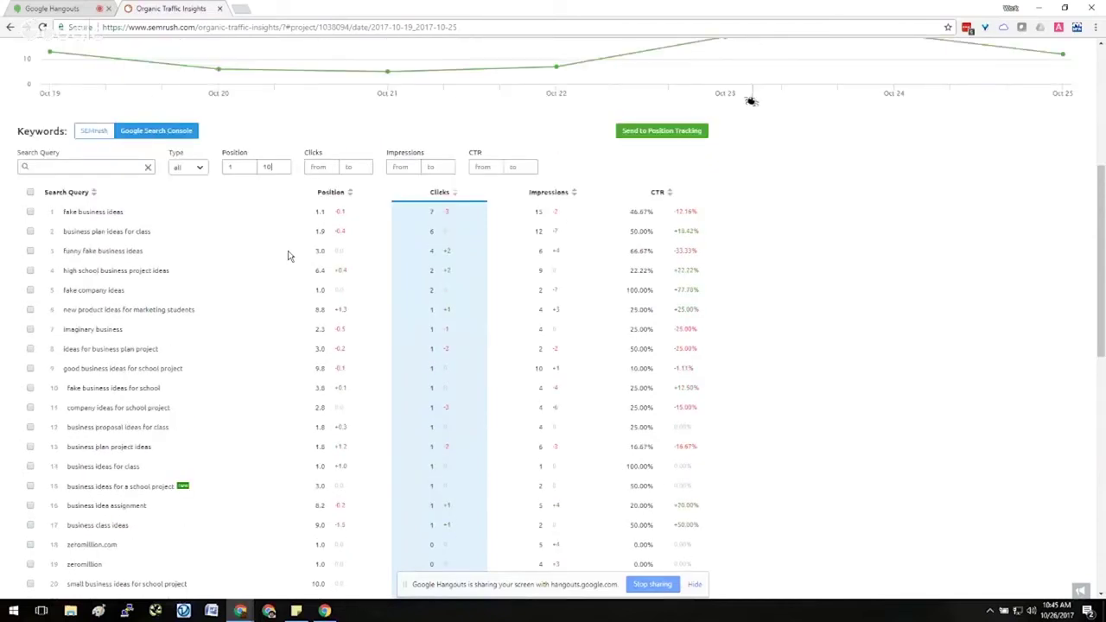
pyautogui.scroll(-2, 288, 256)
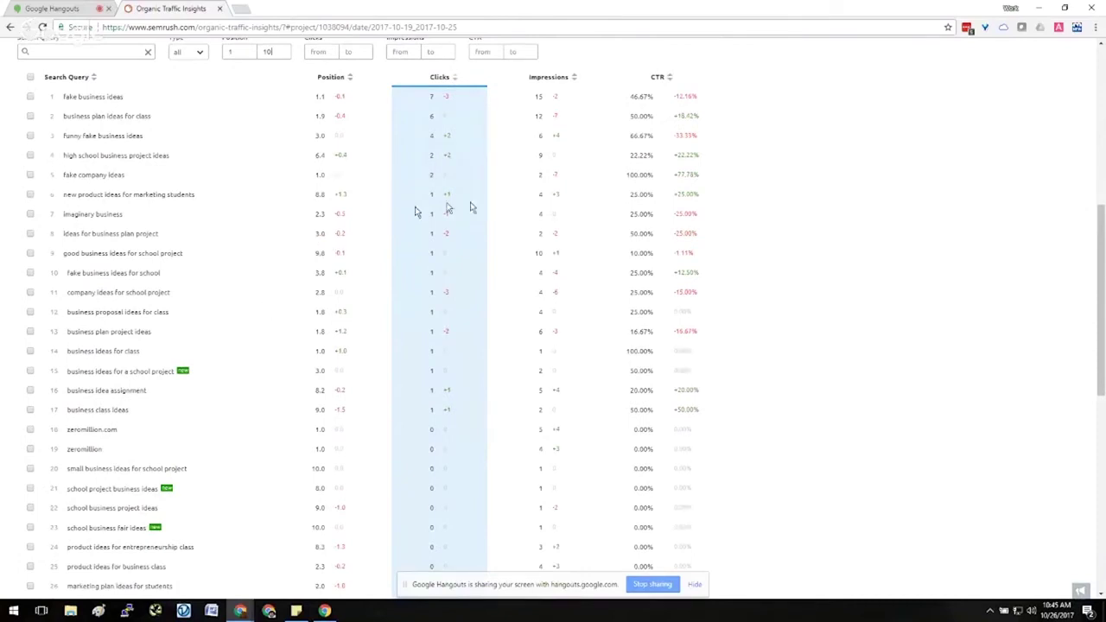
pyautogui.scroll(3, 472, 351)
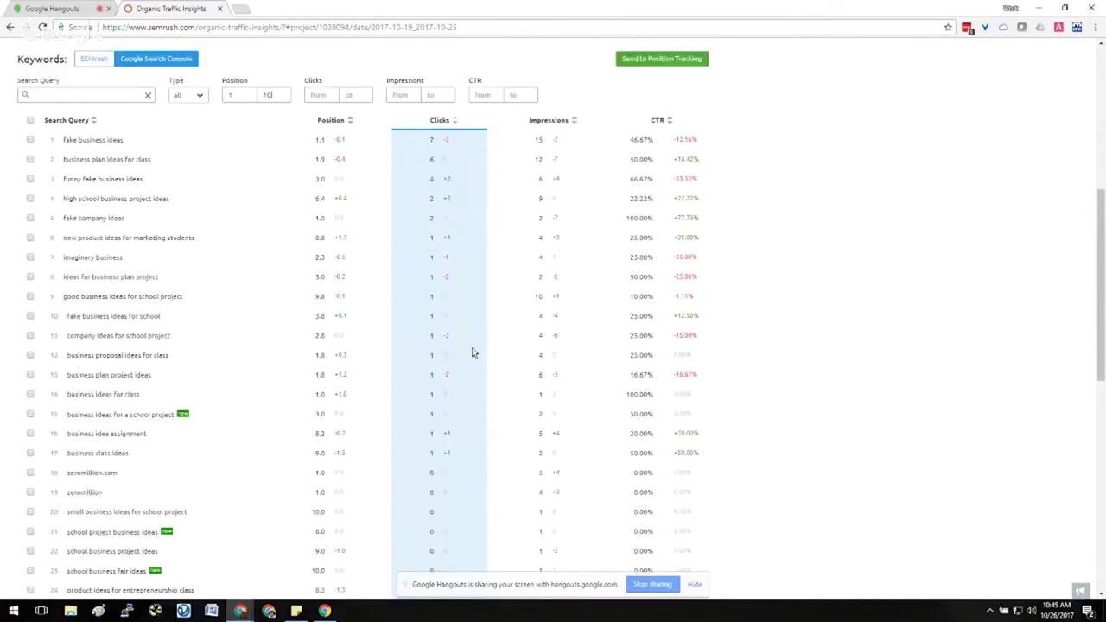
# Step: Change the position filter to 10 to 10, and from there to 11 to 13
pyautogui.moveTo(261, 229)
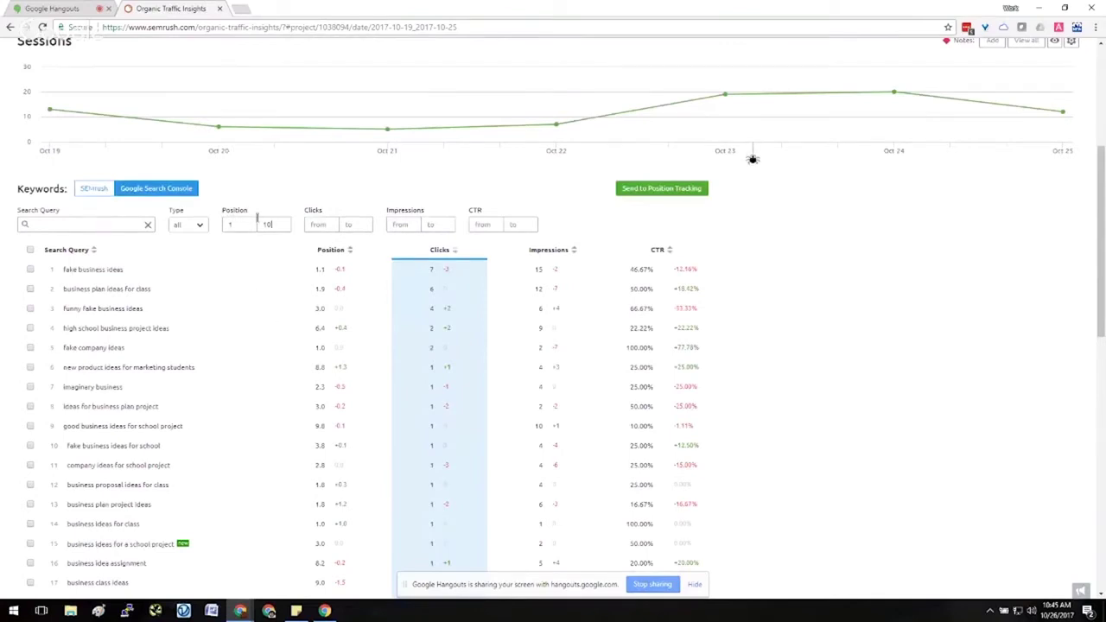
pyautogui.moveTo(273, 224); pyautogui.dragTo(242, 229)
pyautogui.click(246, 225)
pyautogui.write('4')
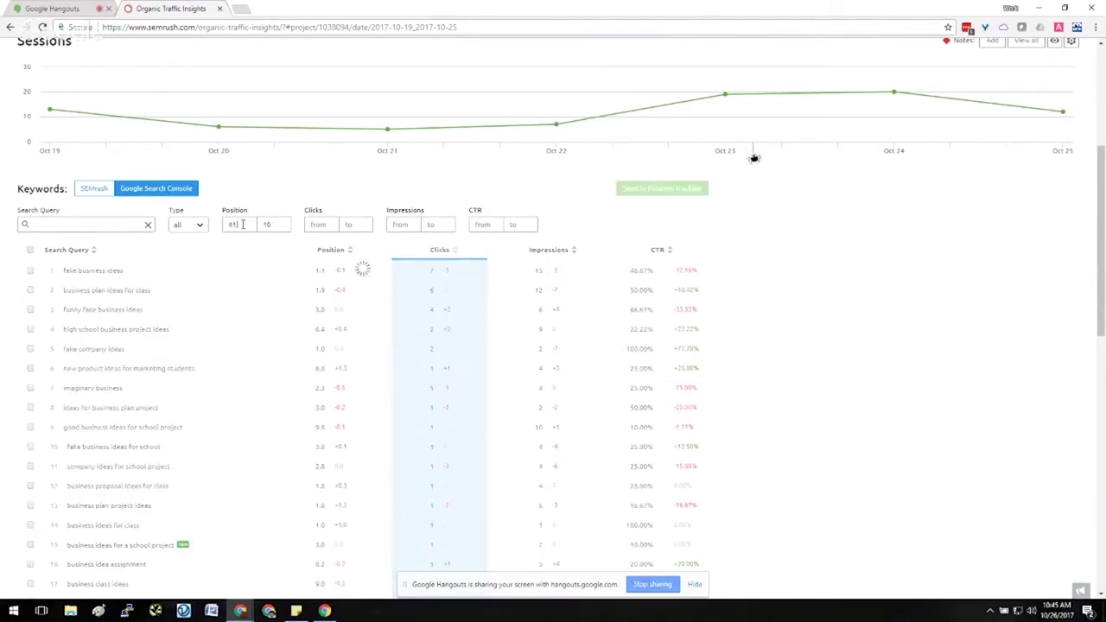
pyautogui.write('10')
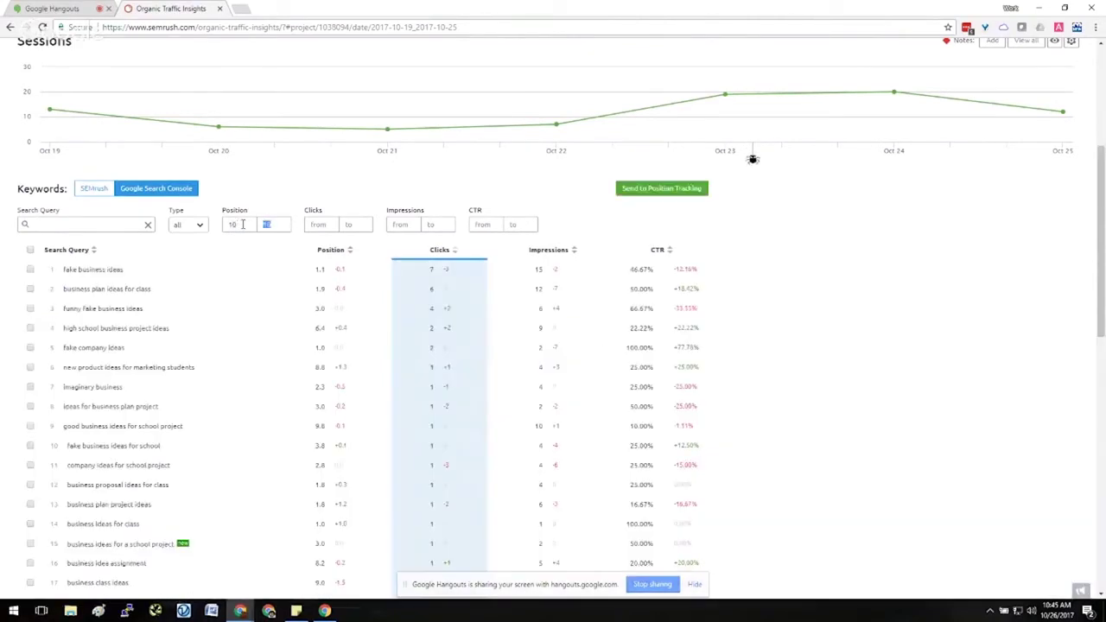
pyautogui.write('10')
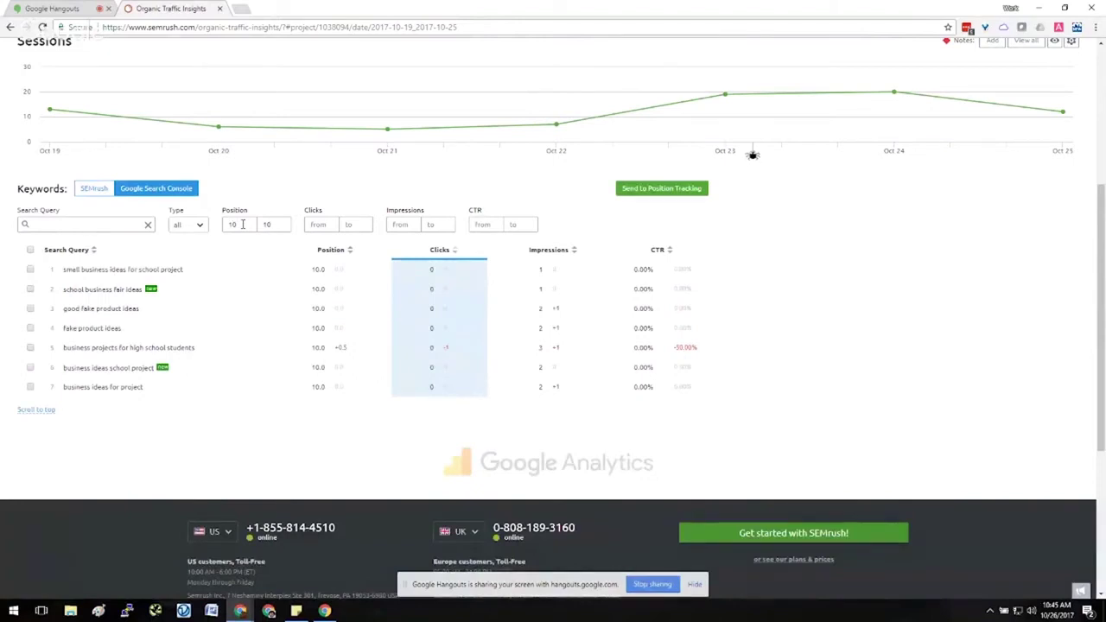
pyautogui.write('3')
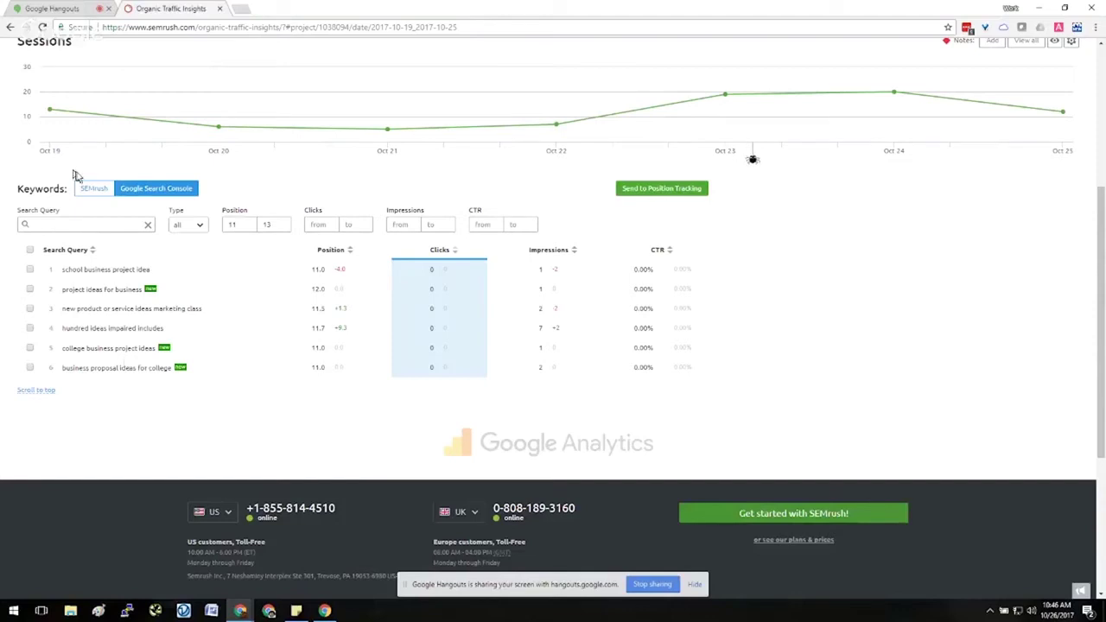
# Step: Look at the SEMrush keywords, return to the Google Search Console ones and filter them to positions 11 to 13
pyautogui.click(95, 189)
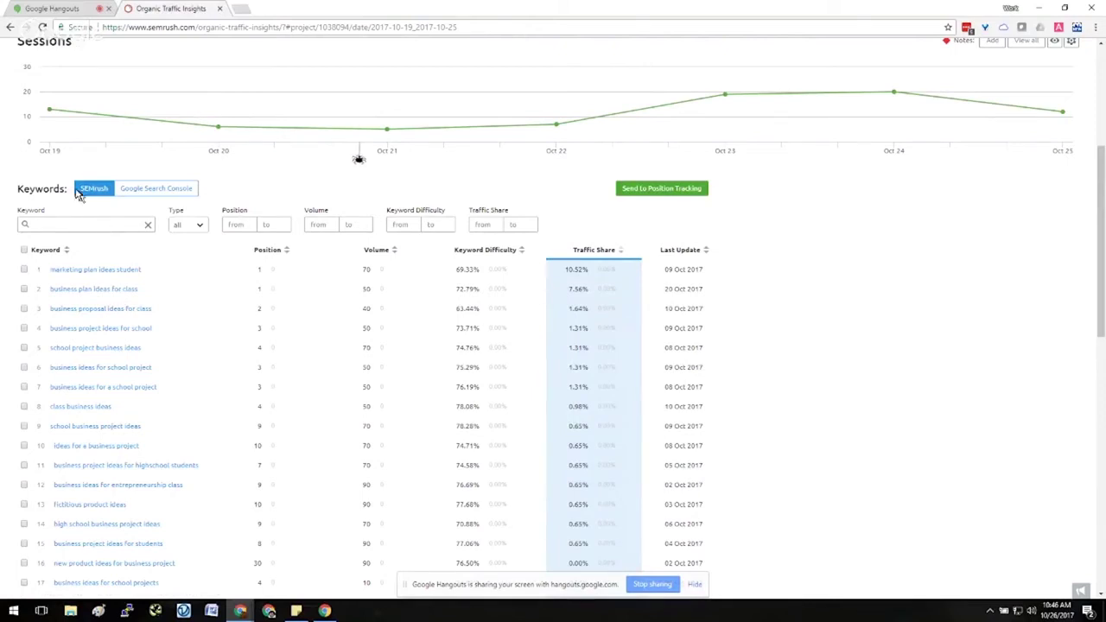
pyautogui.click(126, 190)
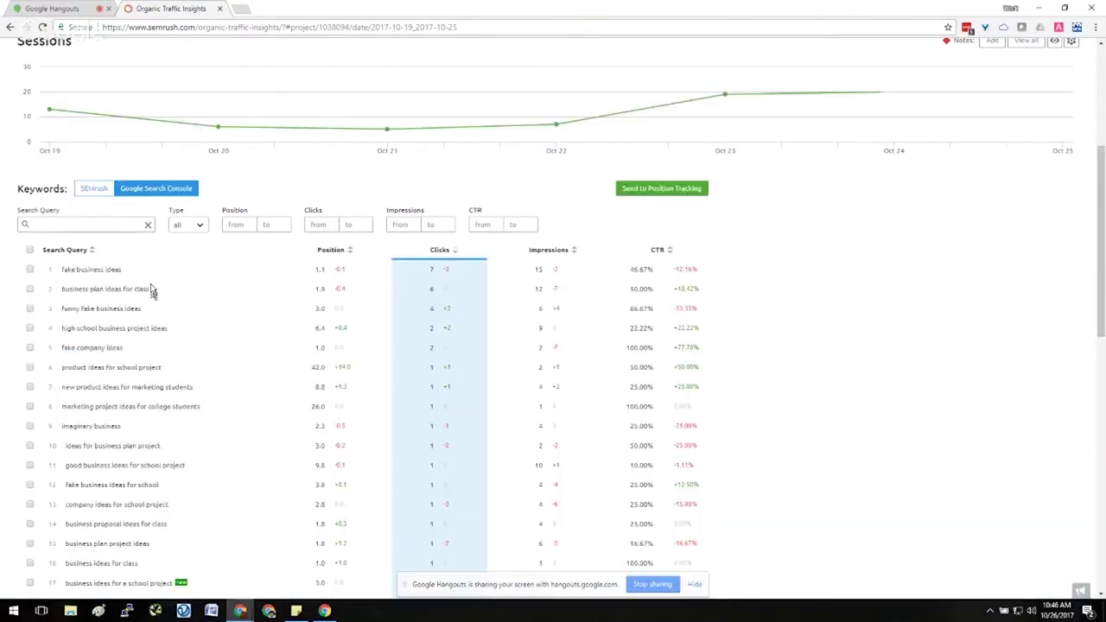
pyautogui.click(234, 225)
pyautogui.write('11')
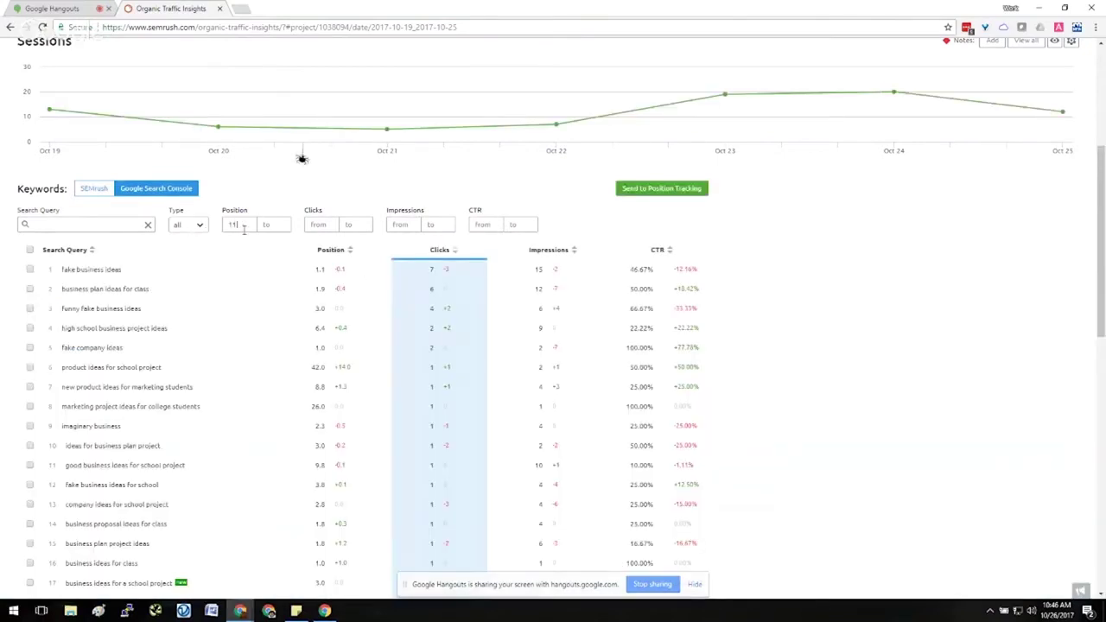
pyautogui.click(274, 224)
pyautogui.write('13')
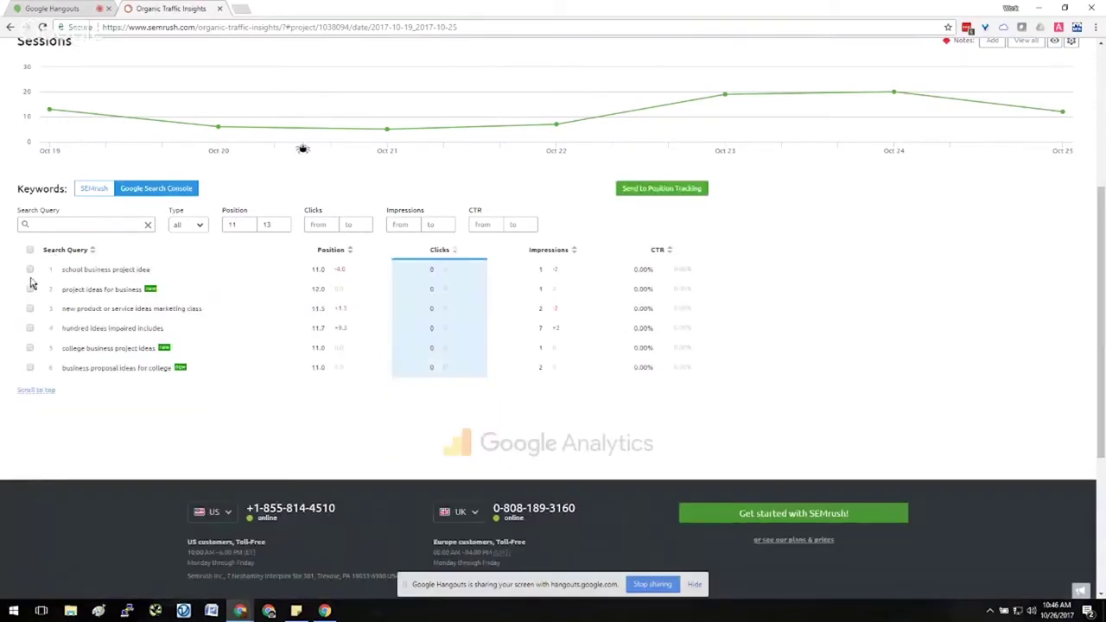
# Step: Select the queries "school business project idea" and "new product or service ideas marketing class" and open the Send to Position Tracking dialog for them
pyautogui.click(29, 269)
pyautogui.click(29, 310)
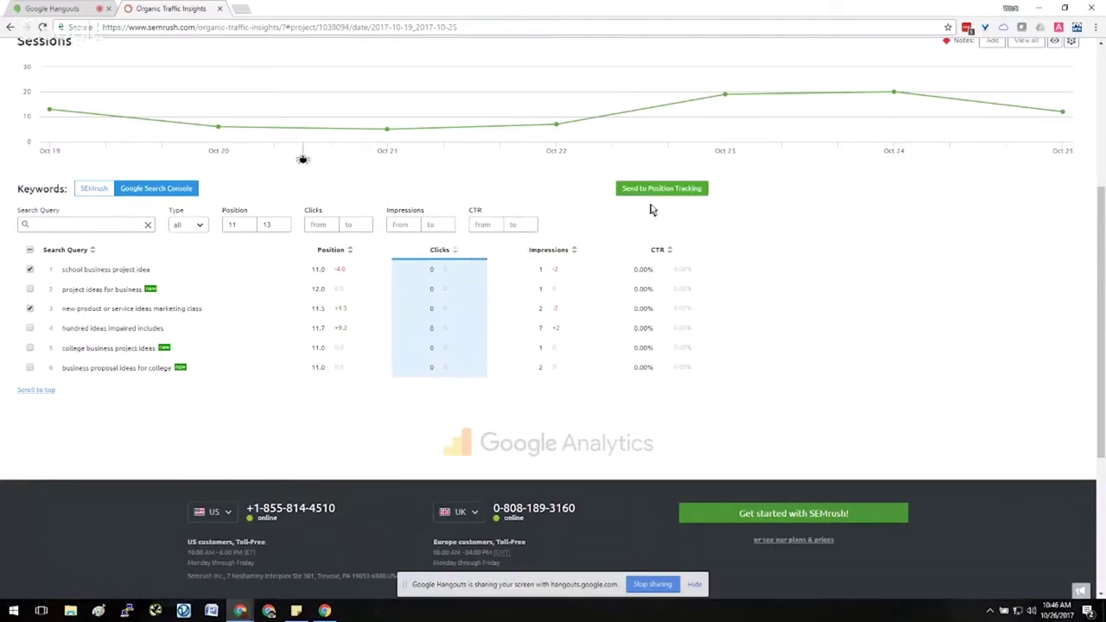
pyautogui.click(661, 190)
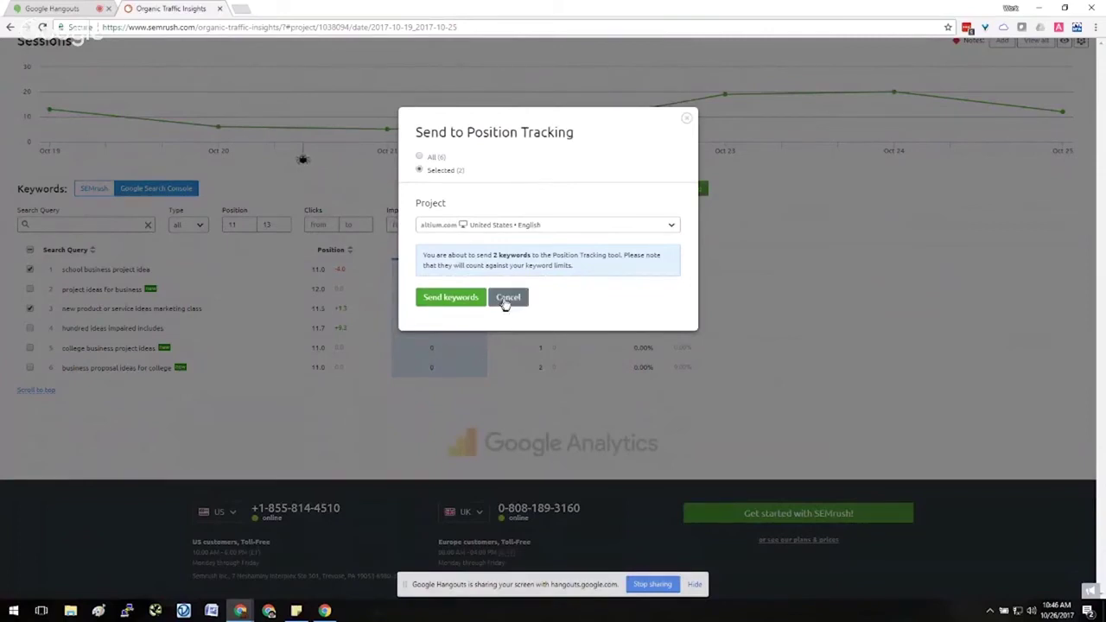
# Step: Cancel sending the keywords to Position Tracking and deselect both chosen search queries
pyautogui.click(506, 300)
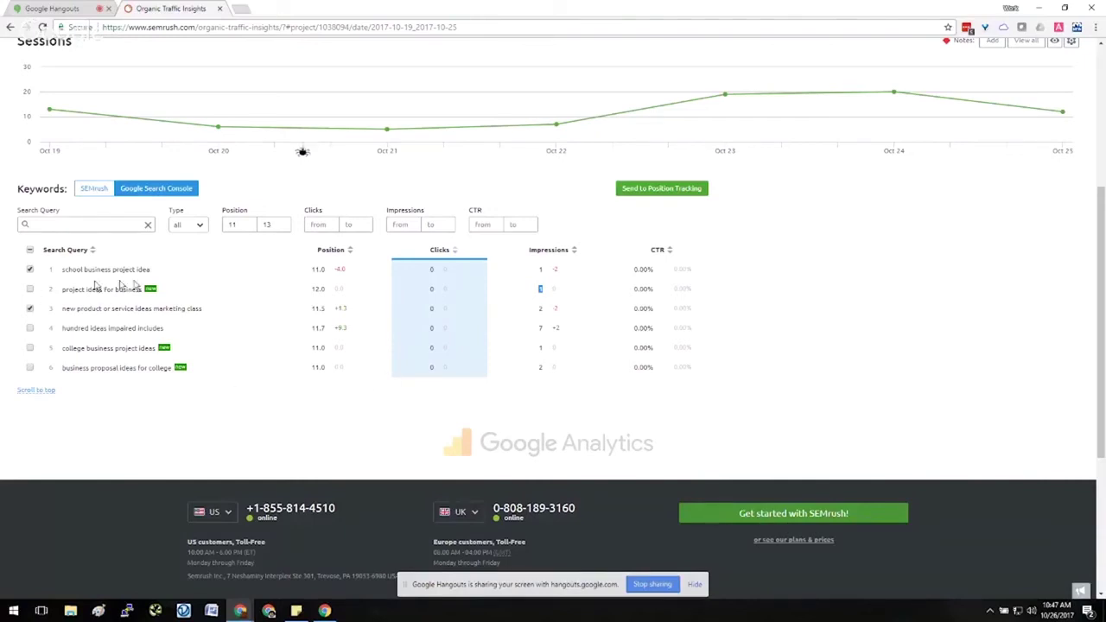
pyautogui.scroll(1, 339, 361)
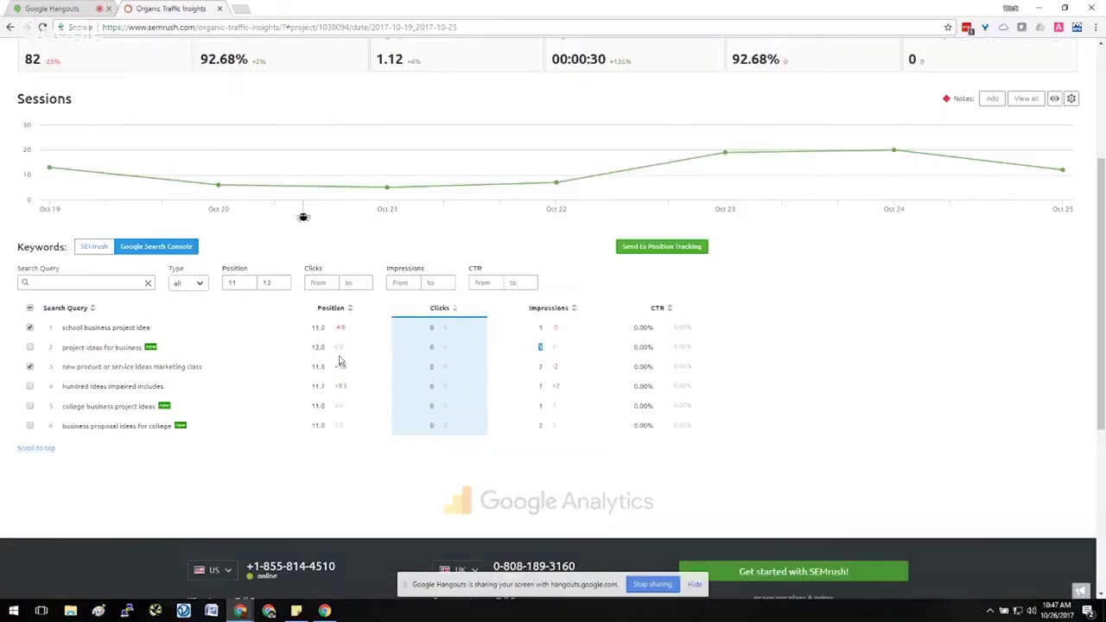
pyautogui.scroll(4, 340, 361)
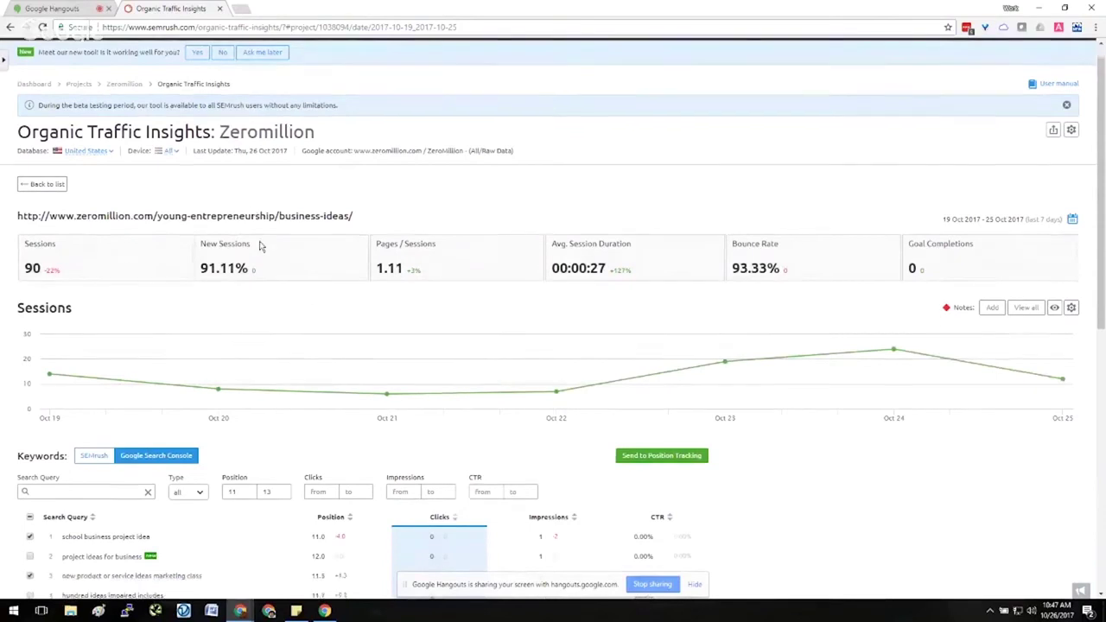
pyautogui.click(30, 442)
pyautogui.click(30, 481)
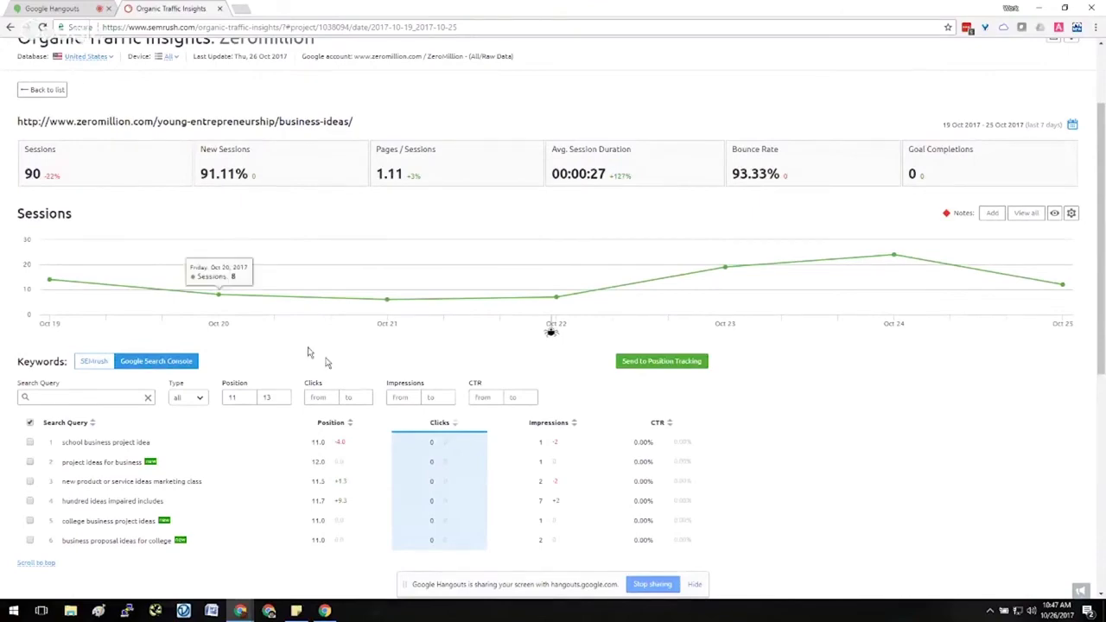
pyautogui.scroll(-3, 285, 437)
pyautogui.scroll(4, 292, 451)
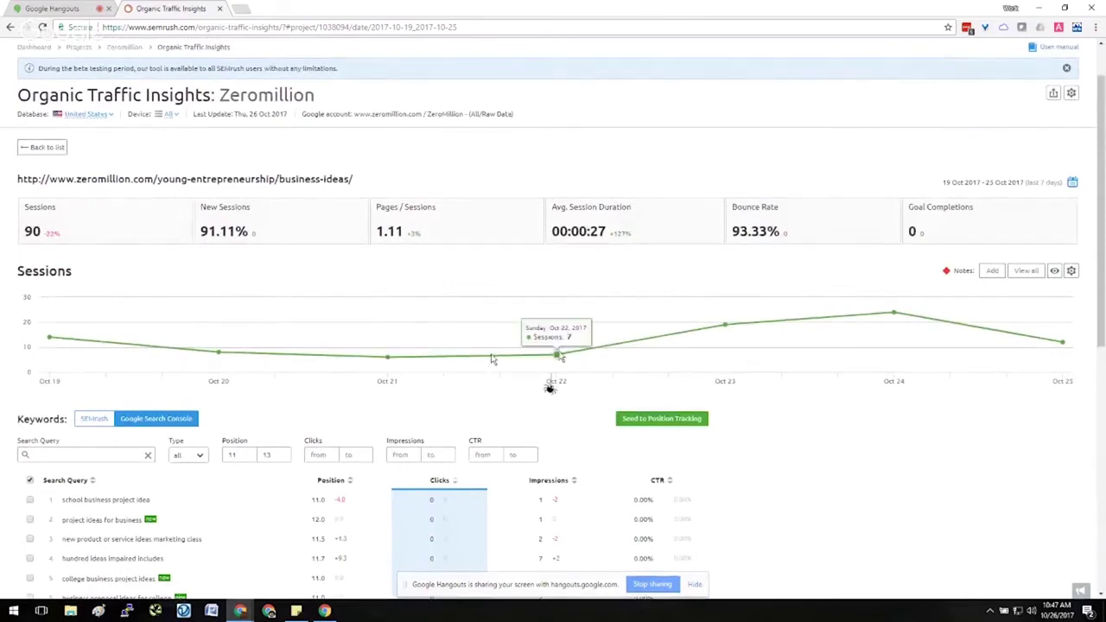
pyautogui.click(992, 270)
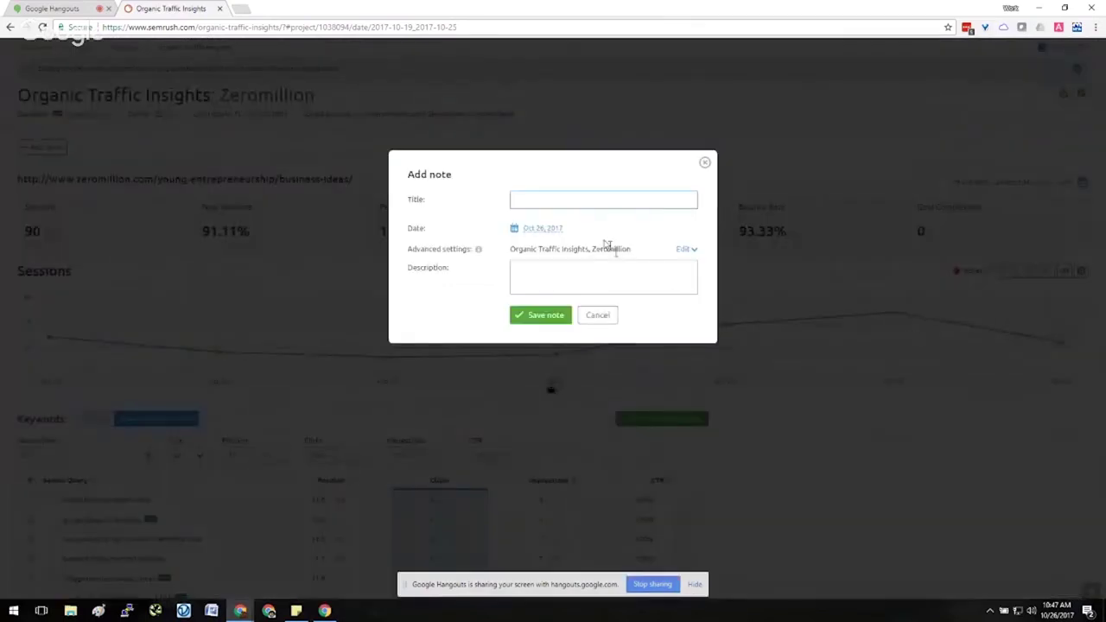
pyautogui.click(601, 317)
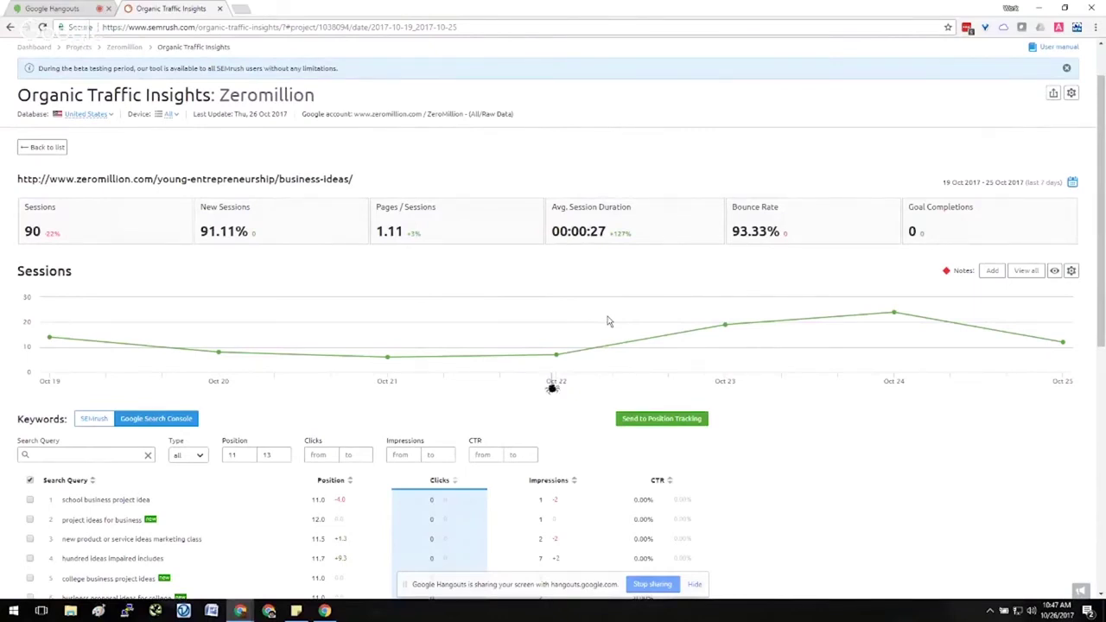
# Step: Add a note titled "Improved Business ideas Page Descriptions" with the description "Few notes here", check its advanced display settings and save it
pyautogui.click(992, 272)
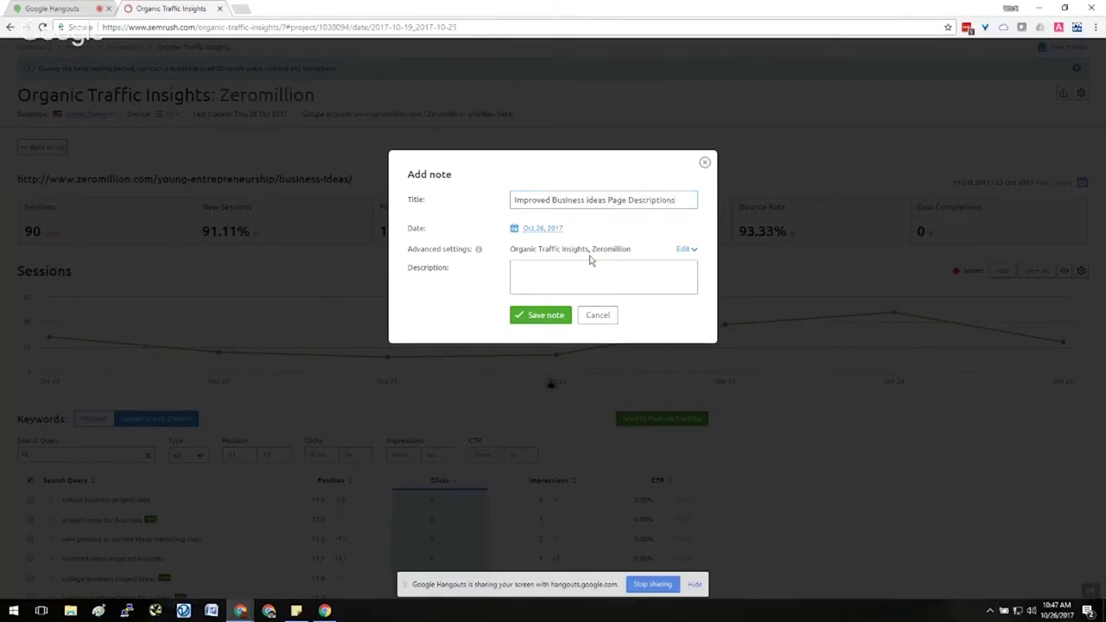
pyautogui.click(602, 276)
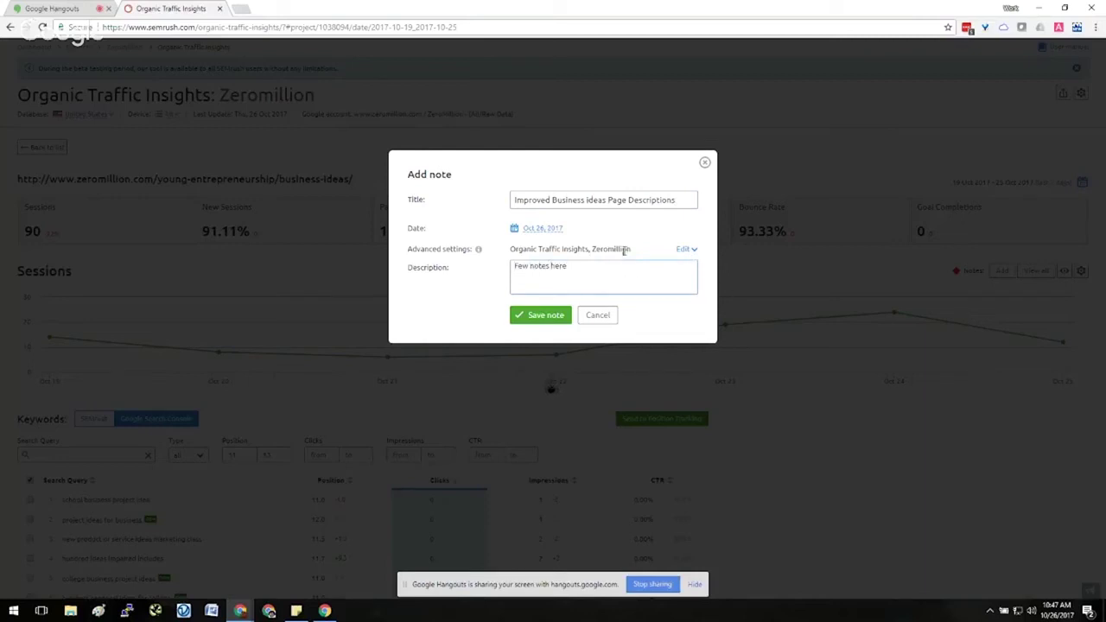
pyautogui.click(684, 249)
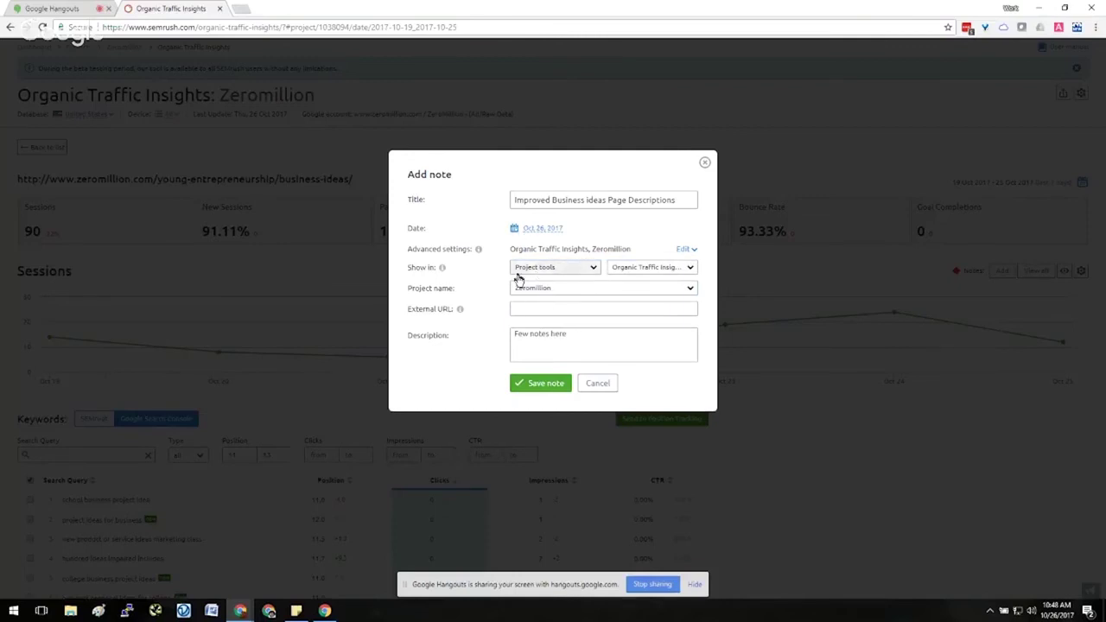
pyautogui.click(547, 268)
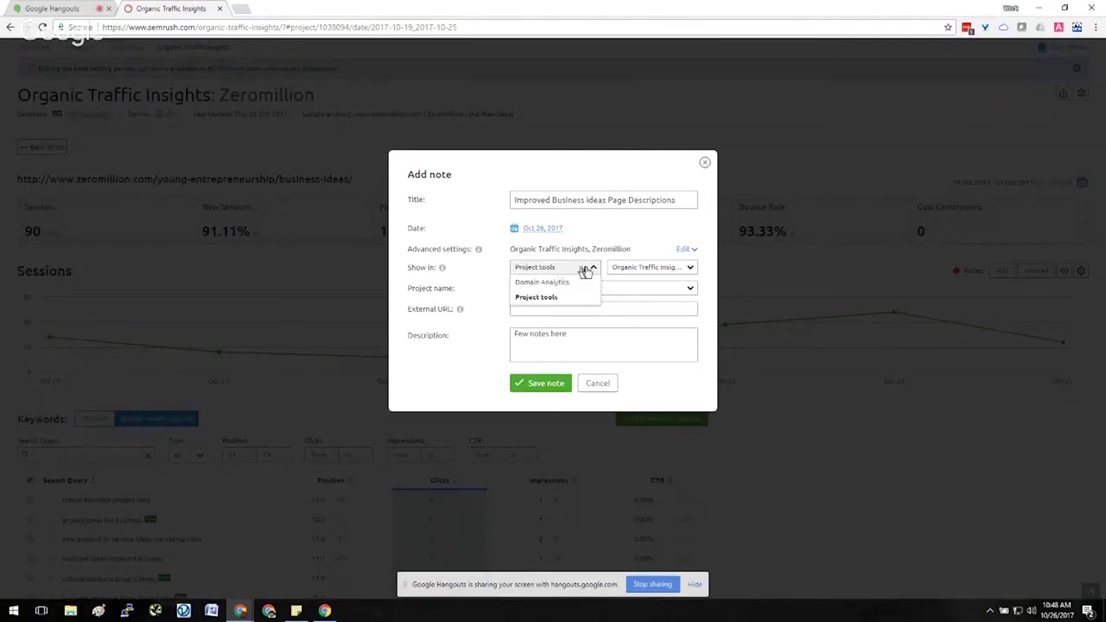
pyautogui.click(628, 268)
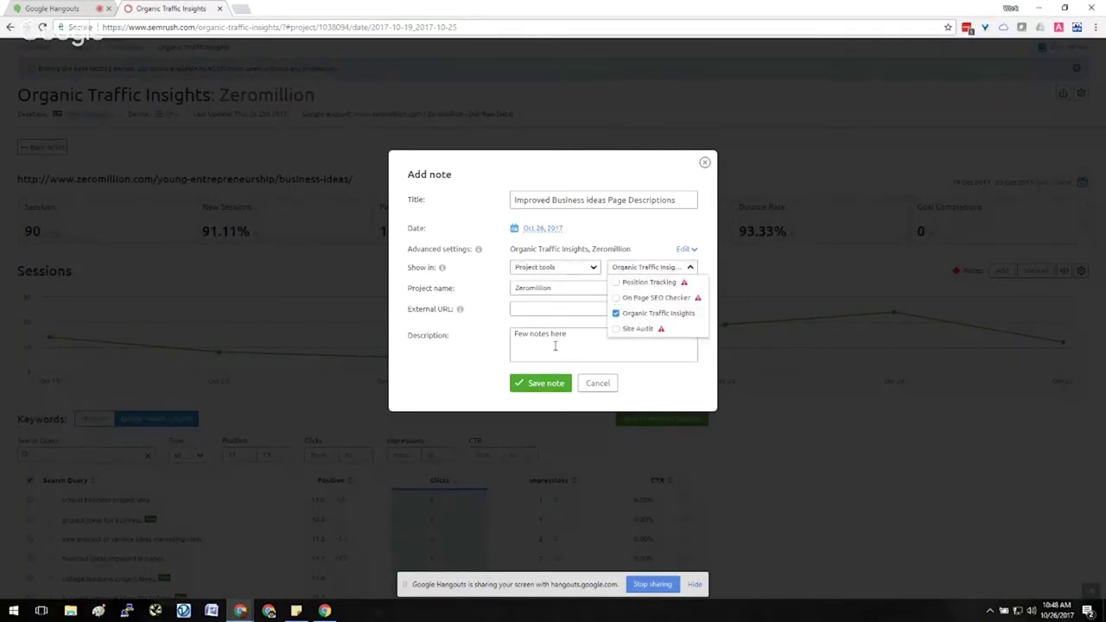
pyautogui.click(530, 328)
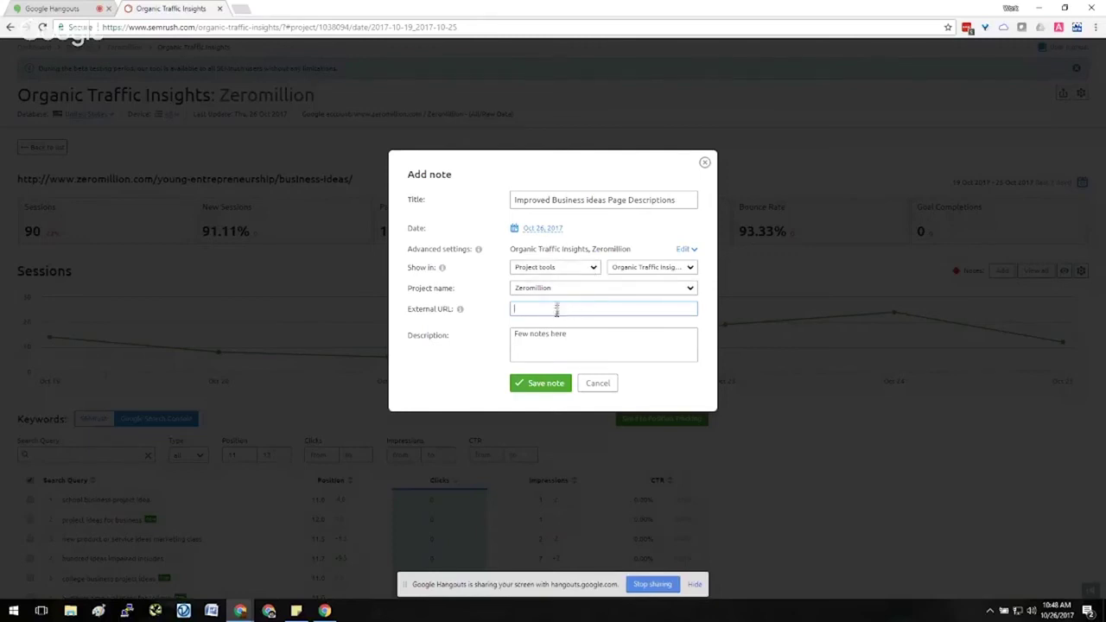
pyautogui.click(540, 383)
# Step: Review the list of all notes for the chart, close it and hide the notes on the Sessions chart
pyautogui.scroll(-2, 706, 386)
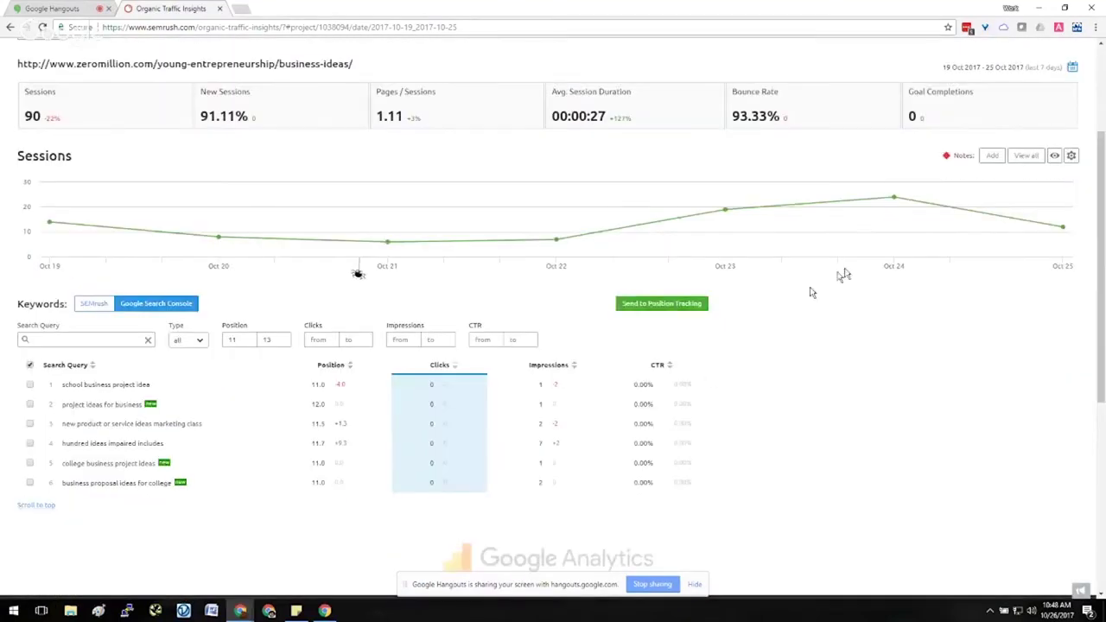
pyautogui.click(1026, 156)
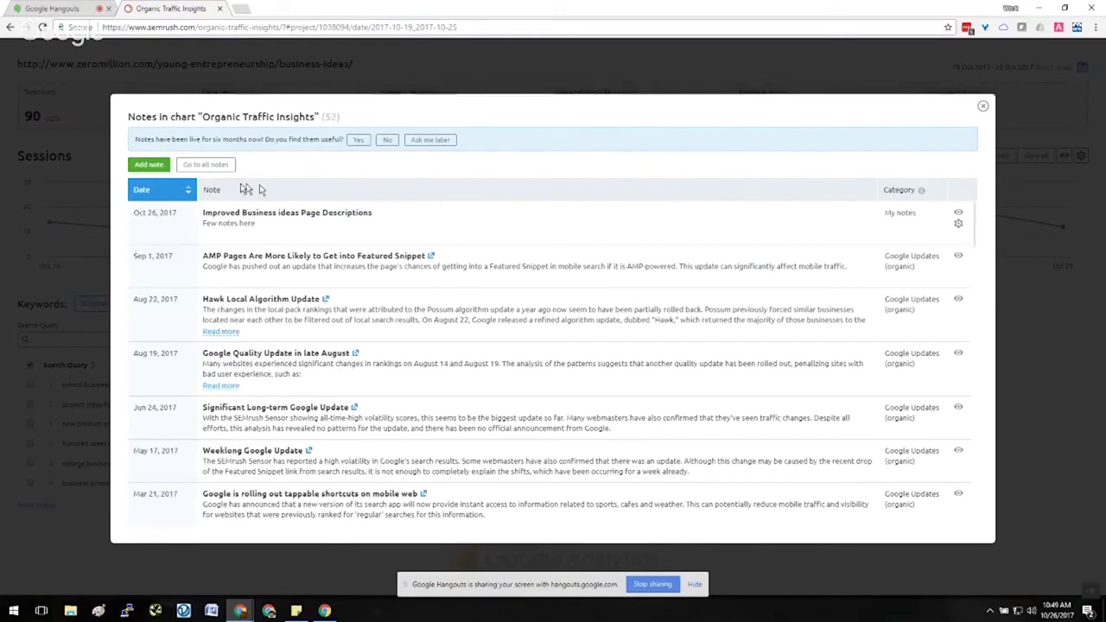
pyautogui.moveTo(132, 213); pyautogui.dragTo(890, 225)
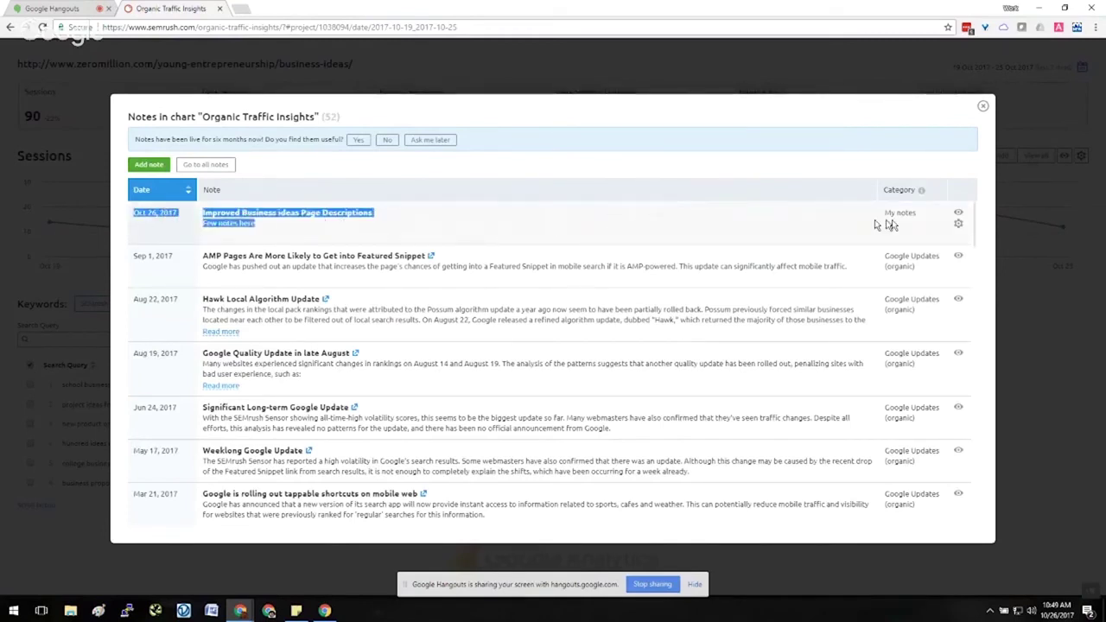
pyautogui.click(957, 223)
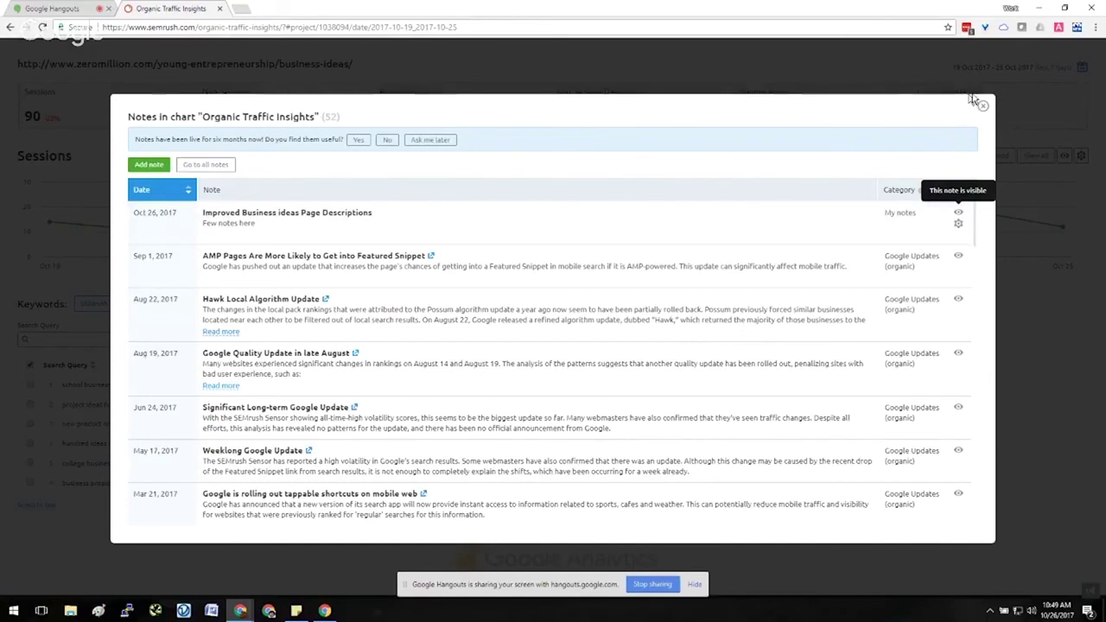
pyautogui.click(984, 108)
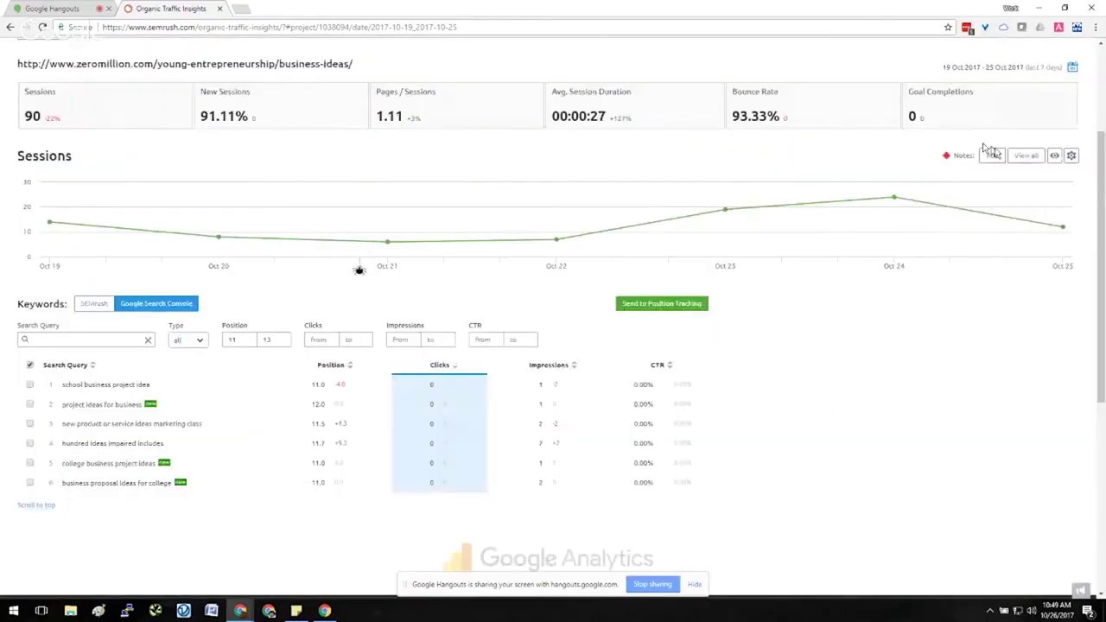
pyautogui.click(1061, 159)
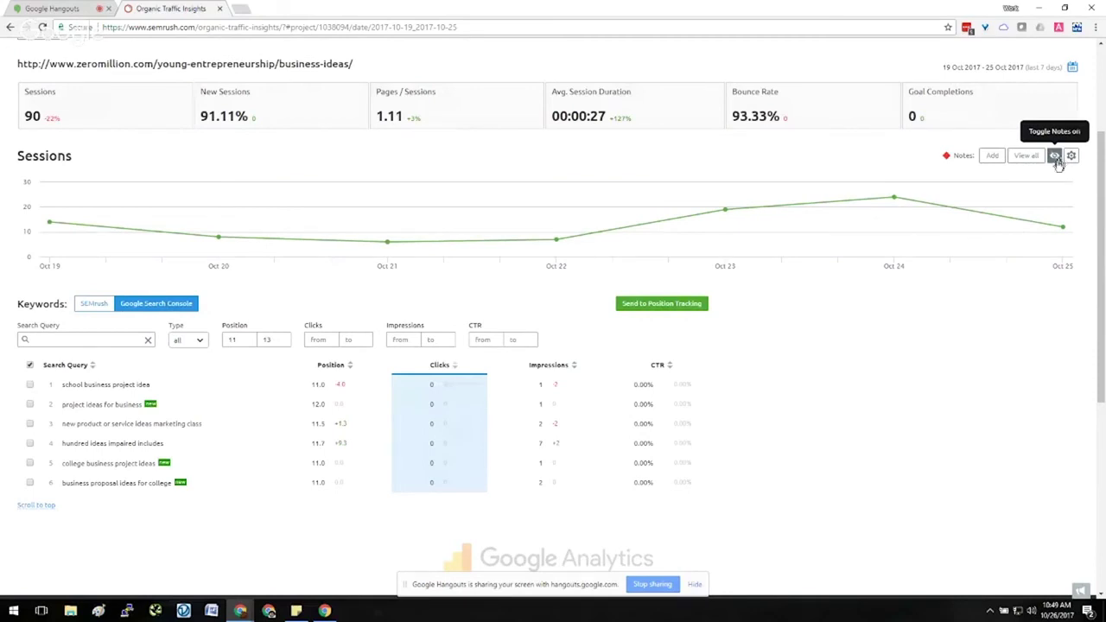
# Step: Start a new note dated Oct 24, 2017 with the title "Updated business idea page"
pyautogui.click(992, 156)
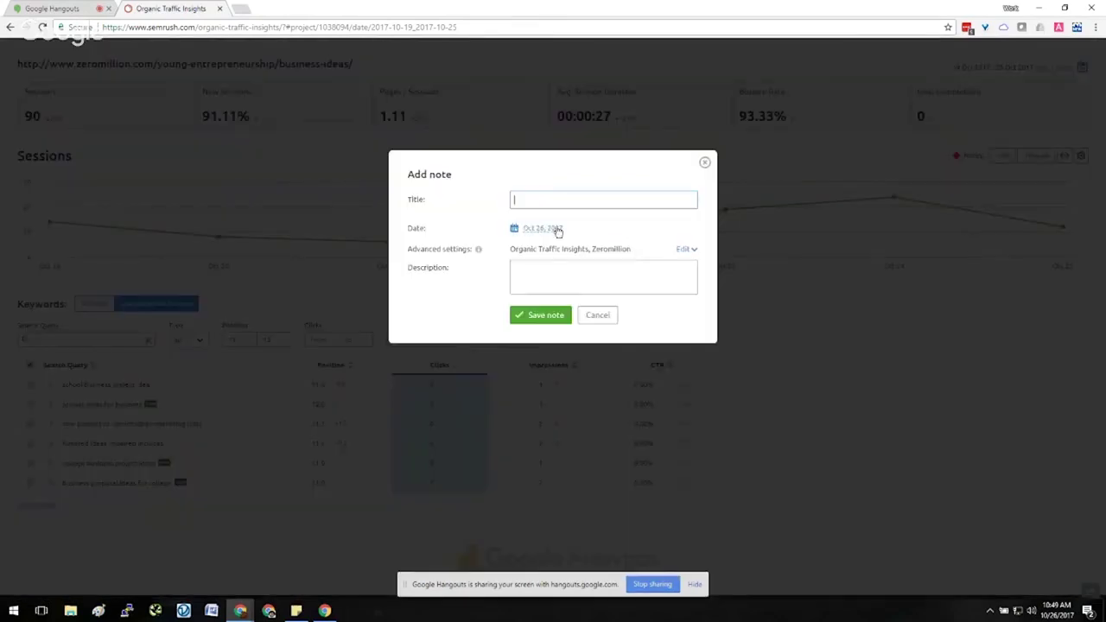
pyautogui.click(556, 229)
pyautogui.click(544, 327)
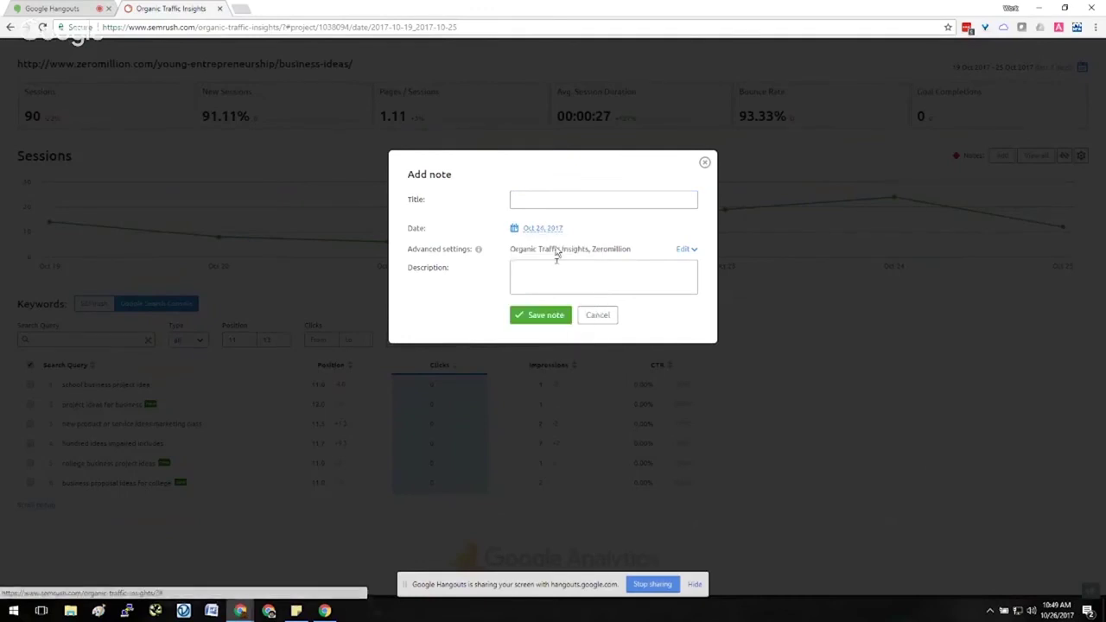
pyautogui.click(562, 202)
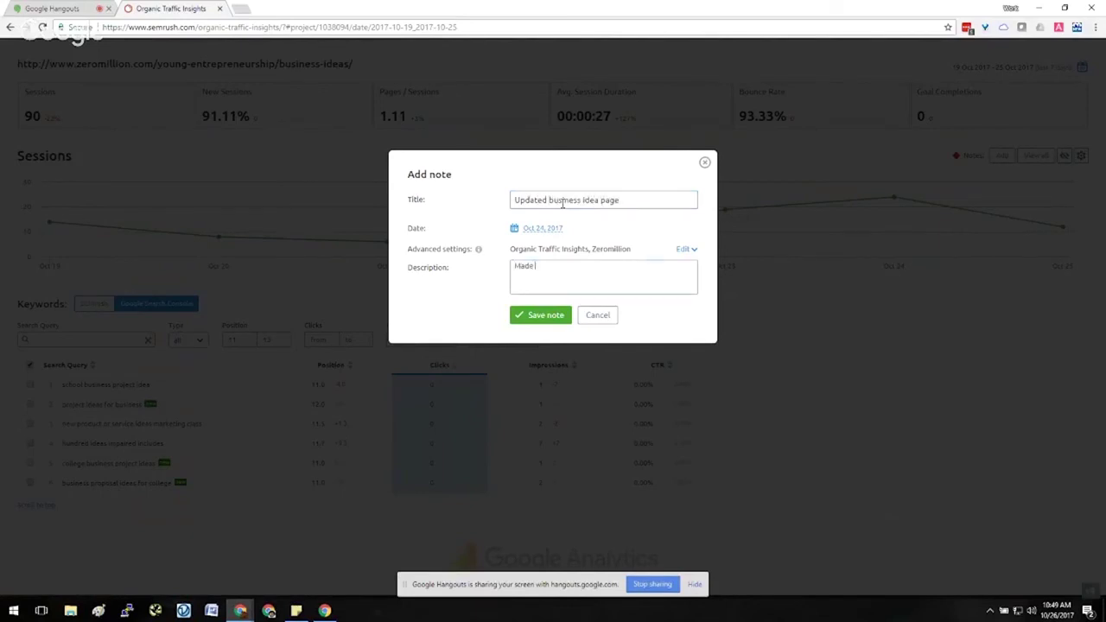
# Step: Enter "Made some awesome changes" as the note's description and save the note
pyautogui.write('awesome')
pyautogui.press('BackSpace')
pyautogui.press('BackSpace')
pyautogui.press('BackSpace')
pyautogui.press('BackSpace')
pyautogui.press('BackSpace')
pyautogui.press('BackSpace')
pyautogui.press('BackSpace')
pyautogui.press('BackSpace')
pyautogui.press('BackSpace')
pyautogui.press('BackSpace')
pyautogui.click(524, 314)
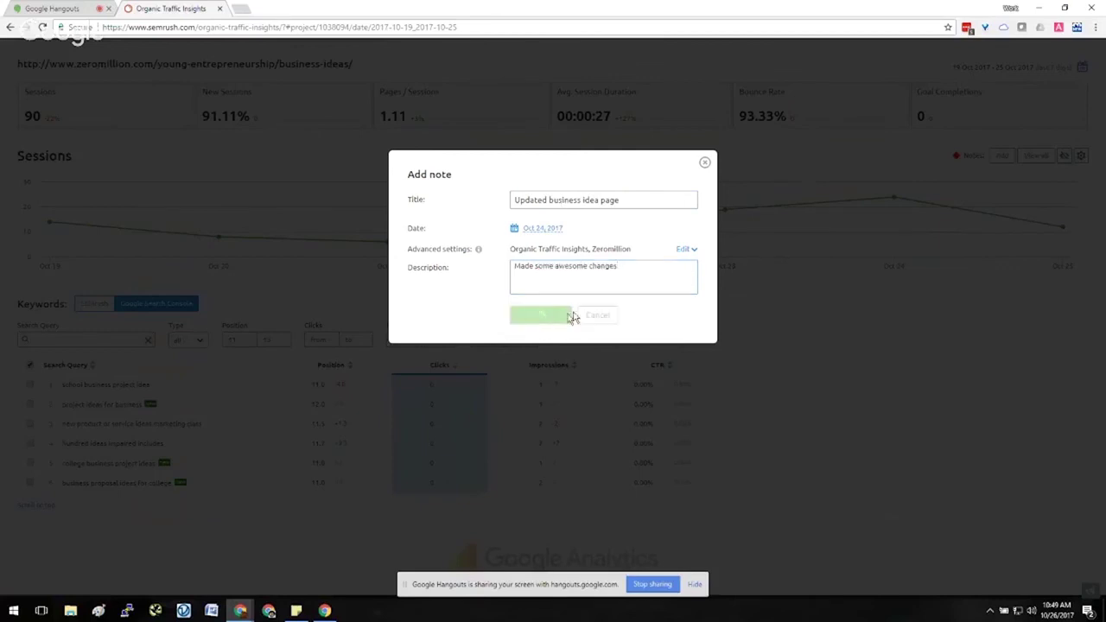
# Step: Show the notes on the Sessions chart again and view the details of the Oct 24 note
pyautogui.click(1054, 155)
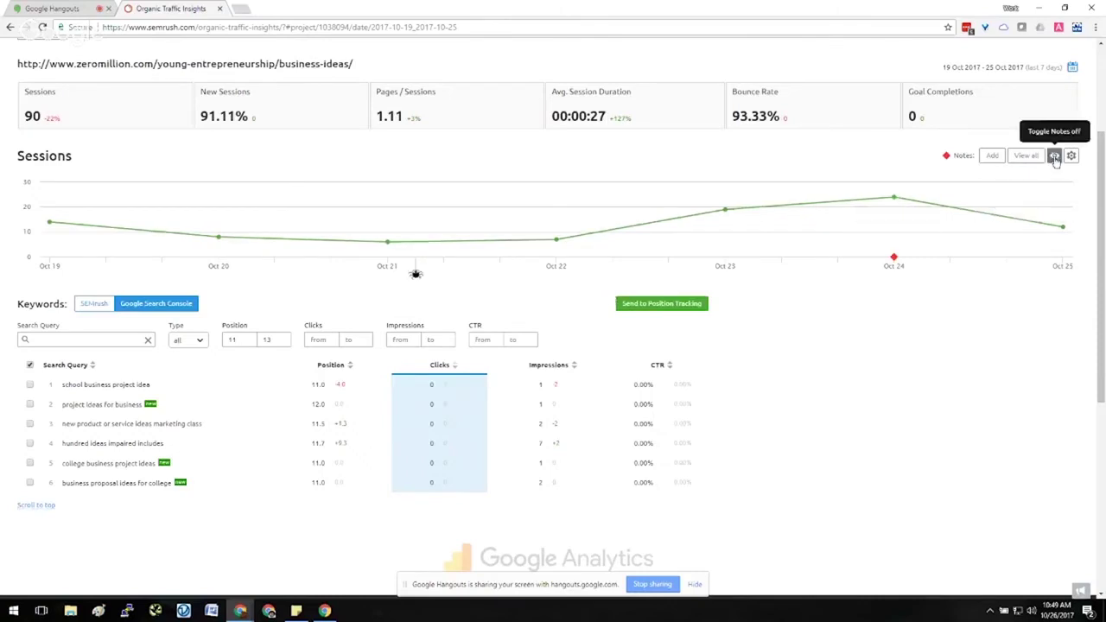
pyautogui.click(894, 261)
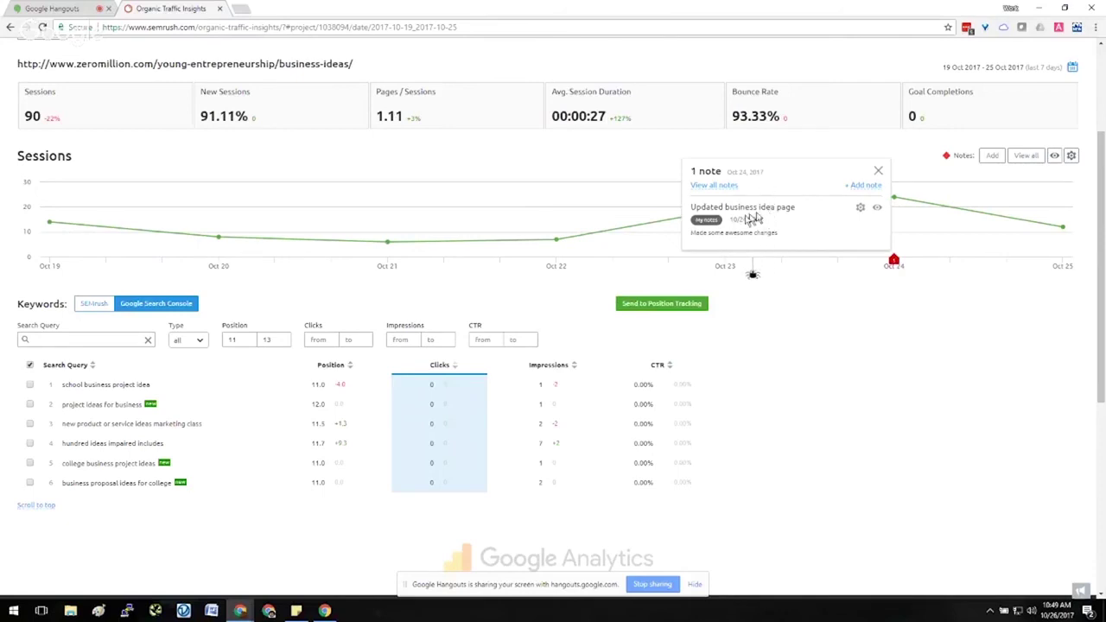
pyautogui.click(881, 172)
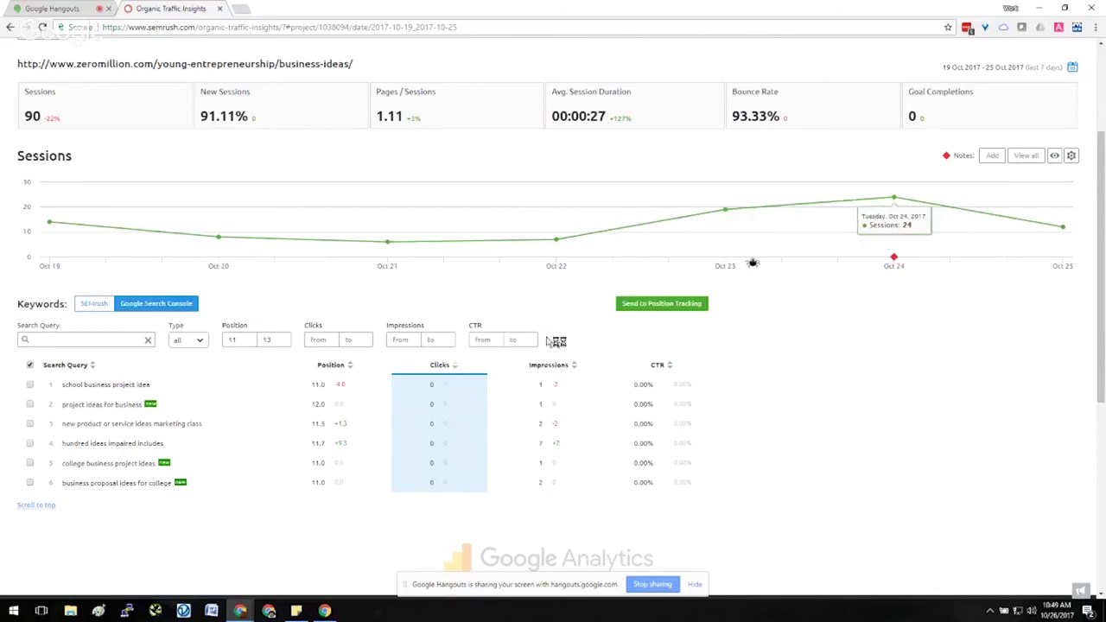
# Step: Examine the business-ideas landing page's metrics, its Sessions chart with the note marker and the Google Search Console keyword table
pyautogui.scroll(2, 370, 276)
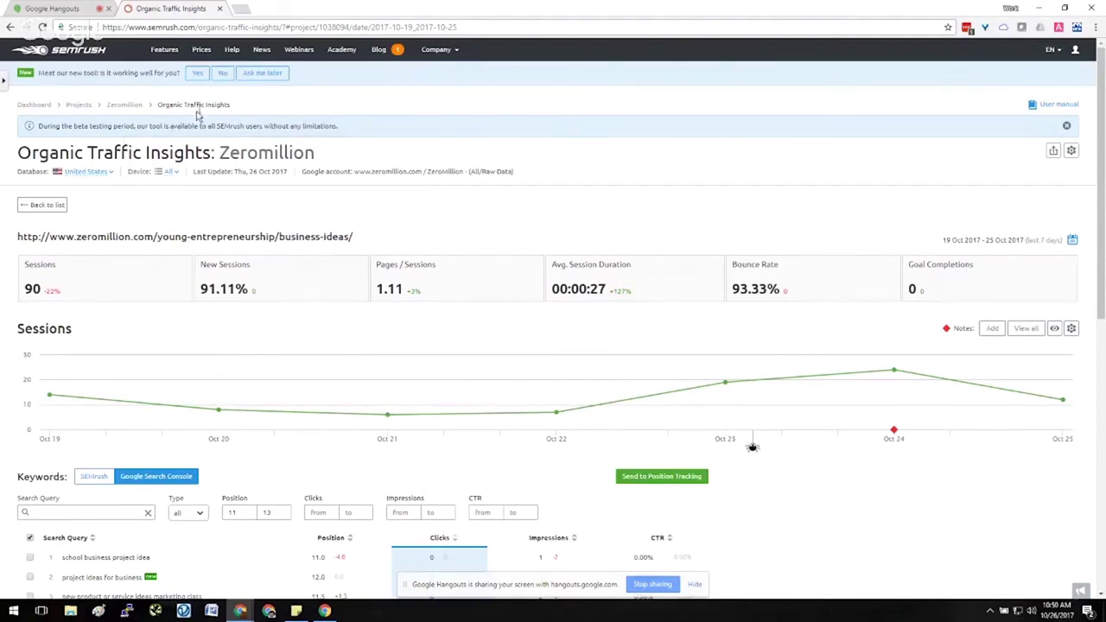
pyautogui.scroll(-1, 637, 317)
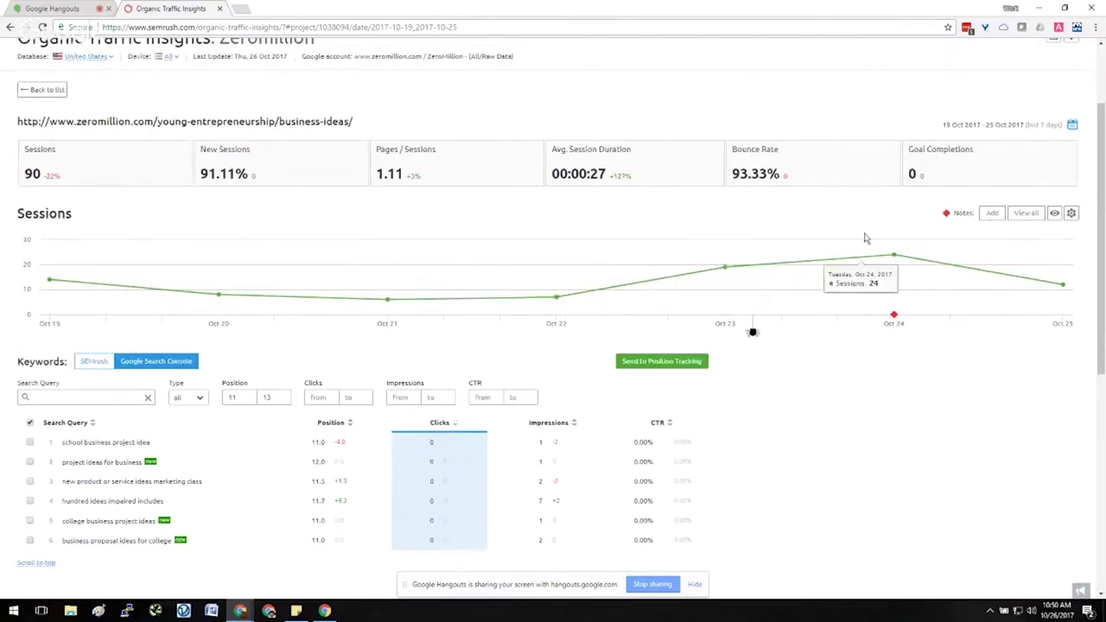
pyautogui.scroll(2, 835, 306)
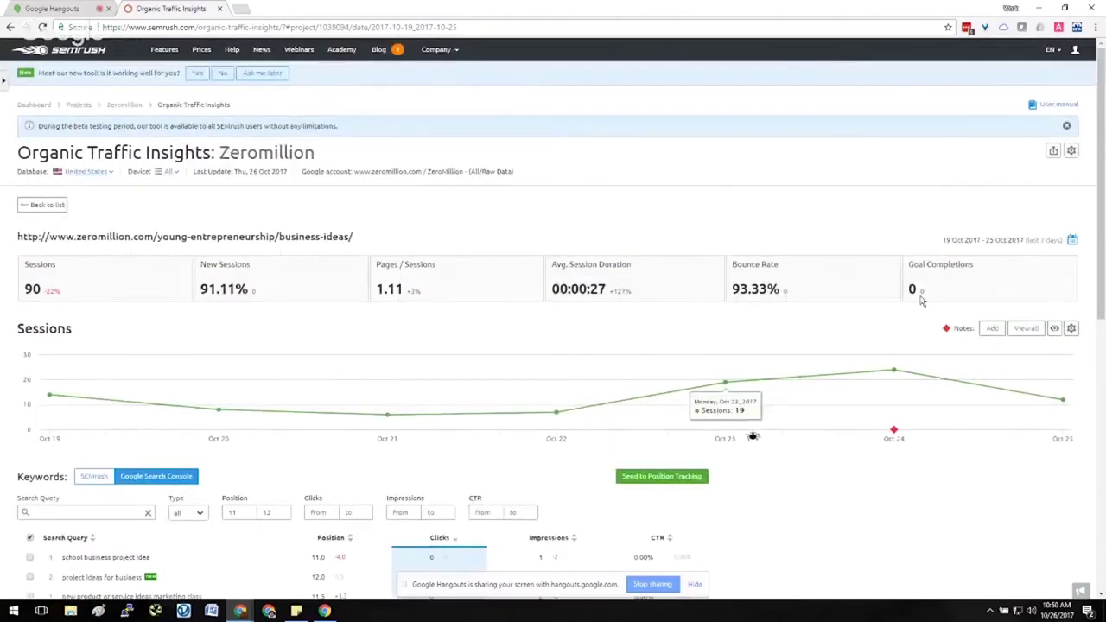
pyautogui.scroll(-5, 609, 342)
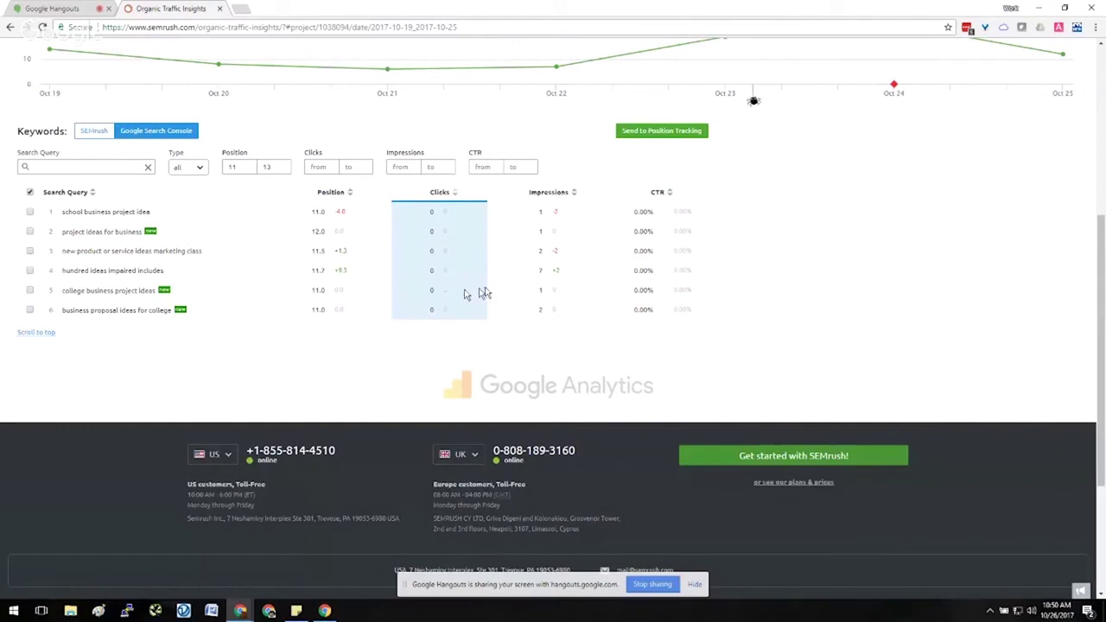
pyautogui.scroll(1, 848, 307)
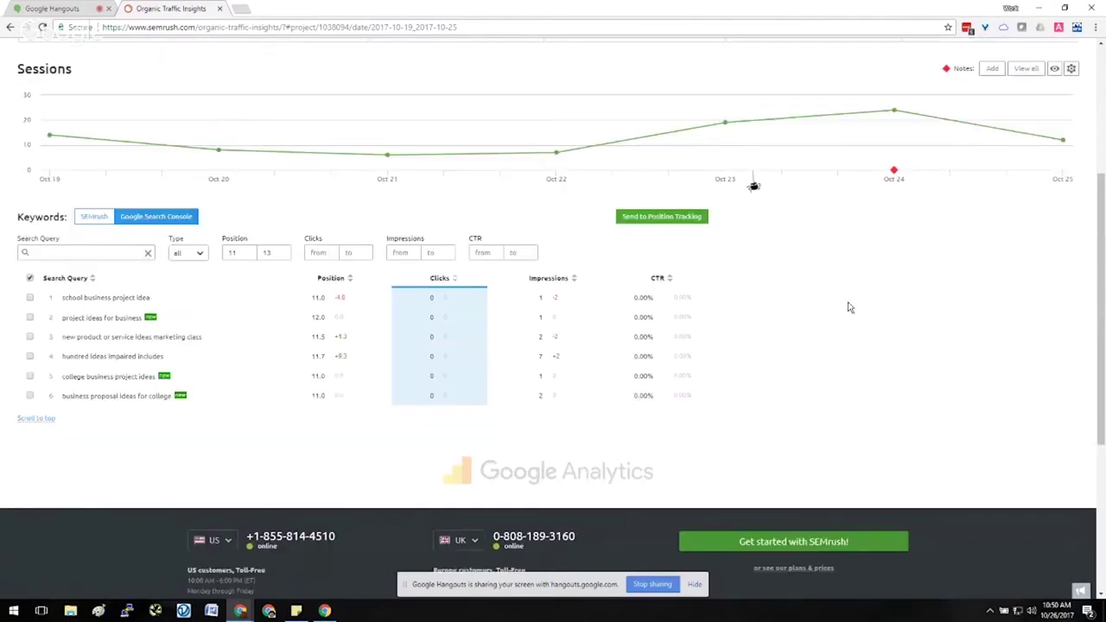
pyautogui.scroll(3, 848, 307)
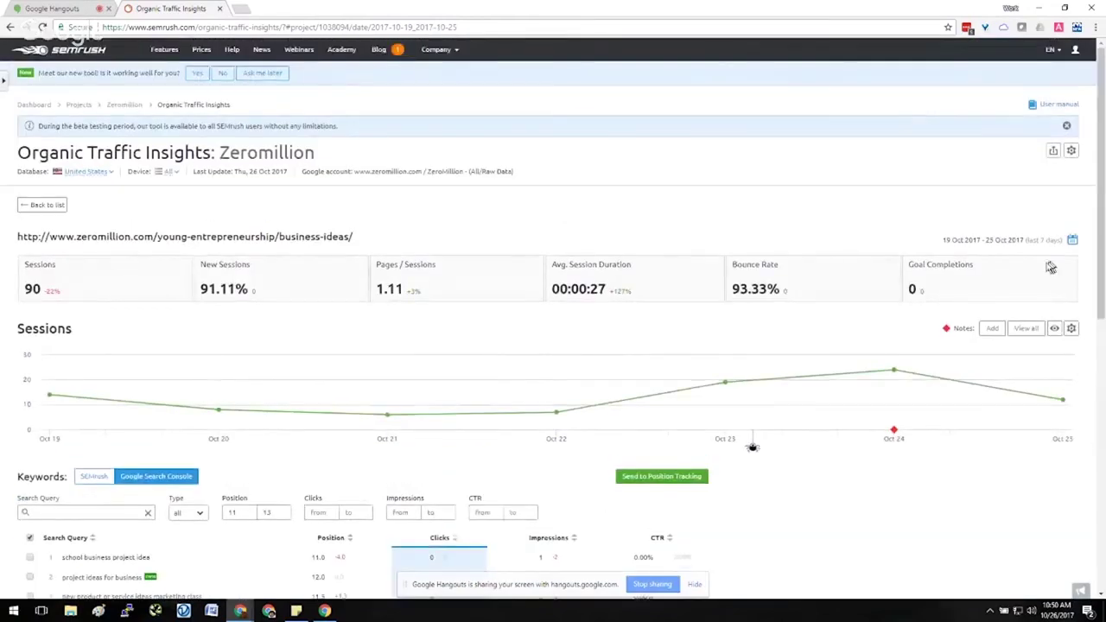
pyautogui.scroll(-3, 593, 362)
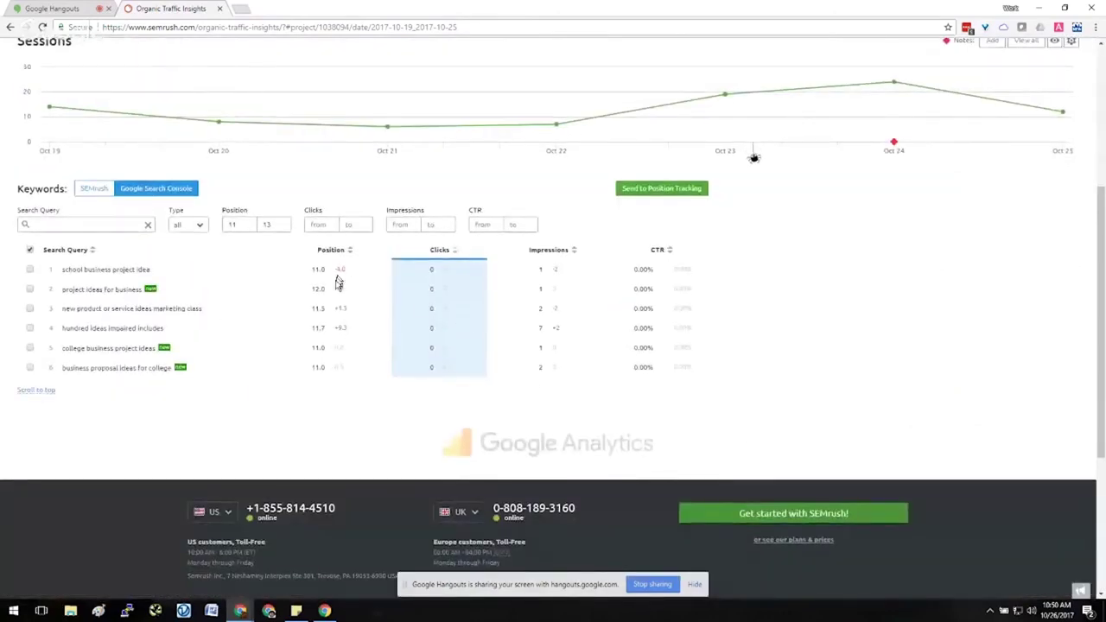
pyautogui.scroll(2, 795, 347)
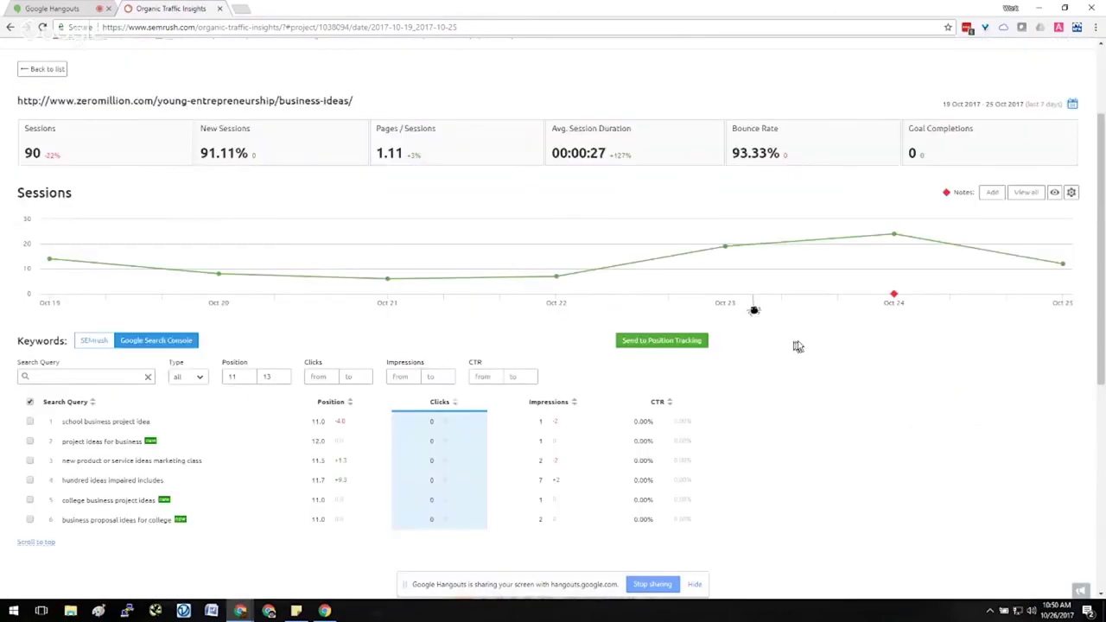
# Step: Clear both limits of the Position filter on the landing page's Google Search Console keywords
pyautogui.moveTo(241, 453); pyautogui.dragTo(211, 455)
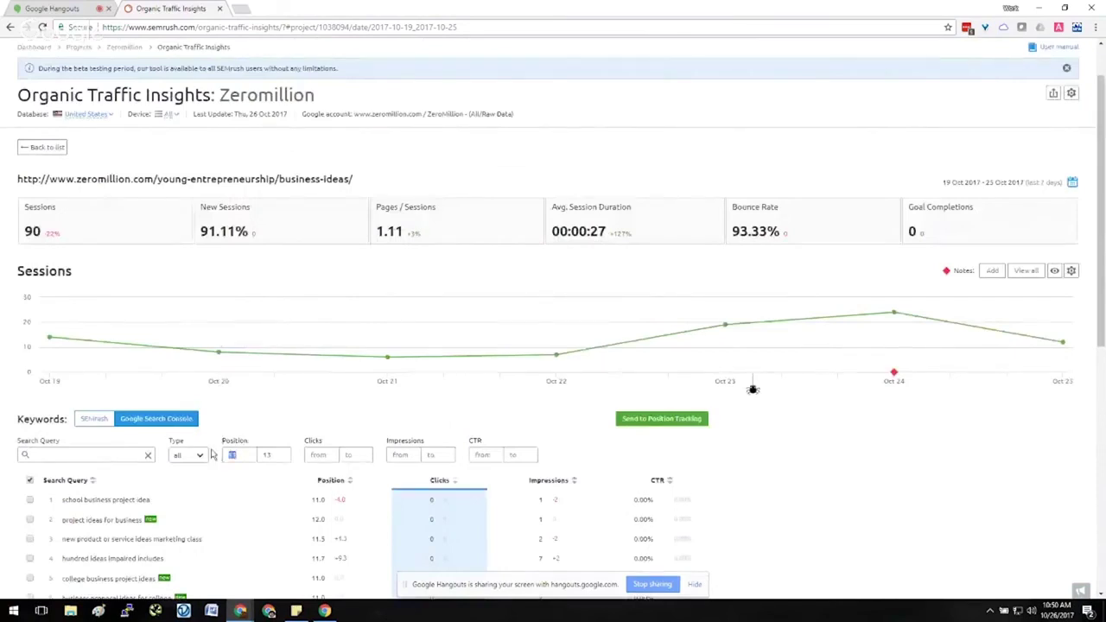
pyautogui.write('1')
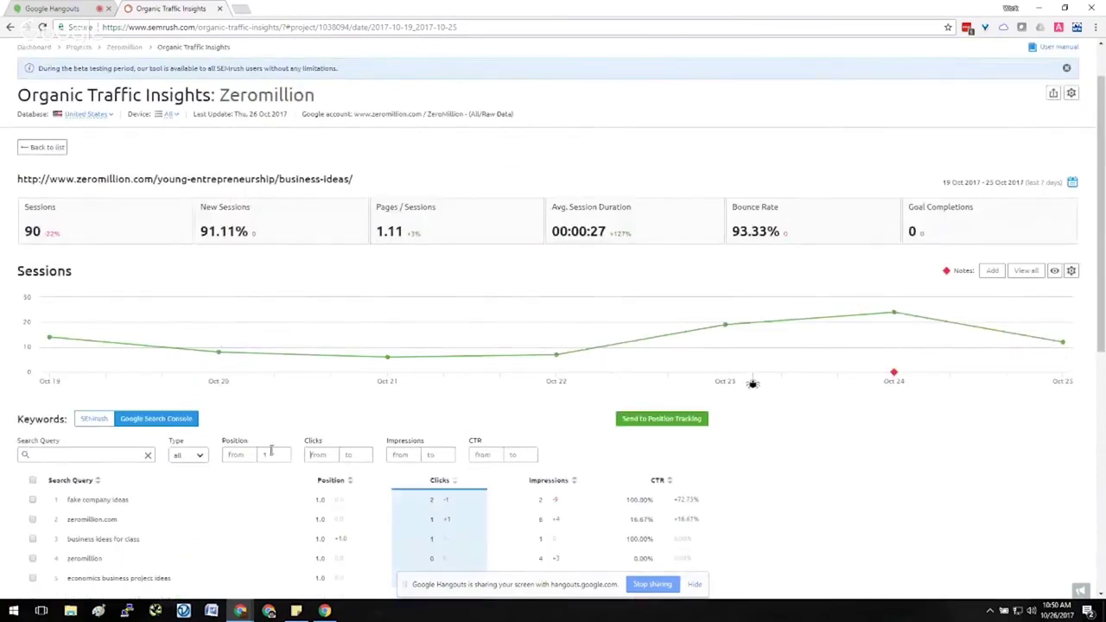
pyautogui.press('BackSpace')
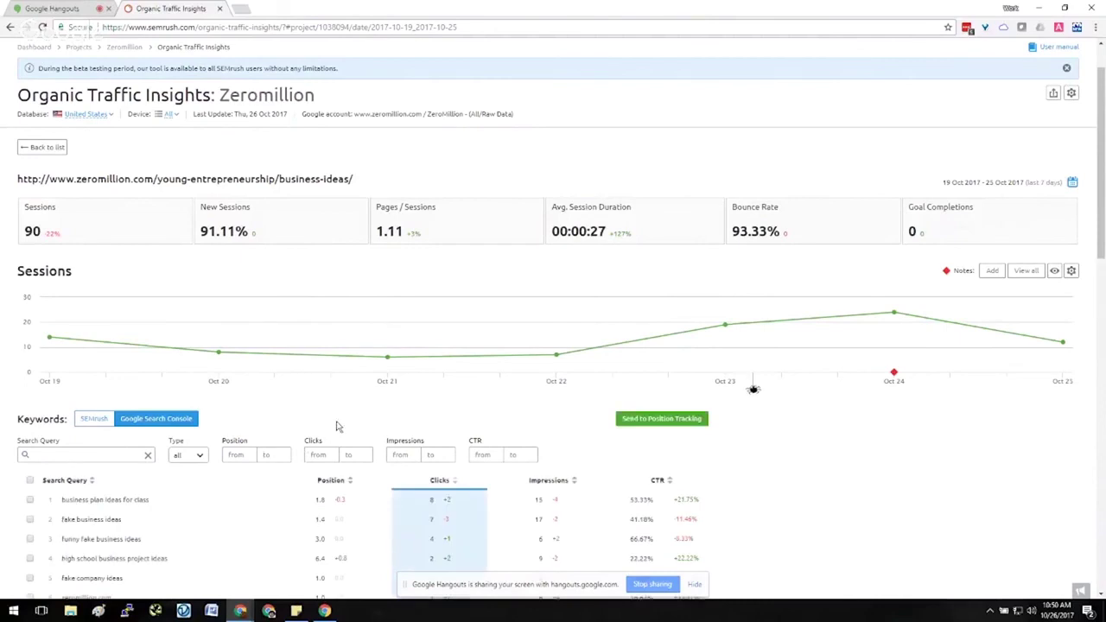
# Step: Set the landing page report's date range to the last 30 days and review its metrics, Sessions chart and keyword table
pyautogui.click(1072, 182)
pyautogui.click(992, 229)
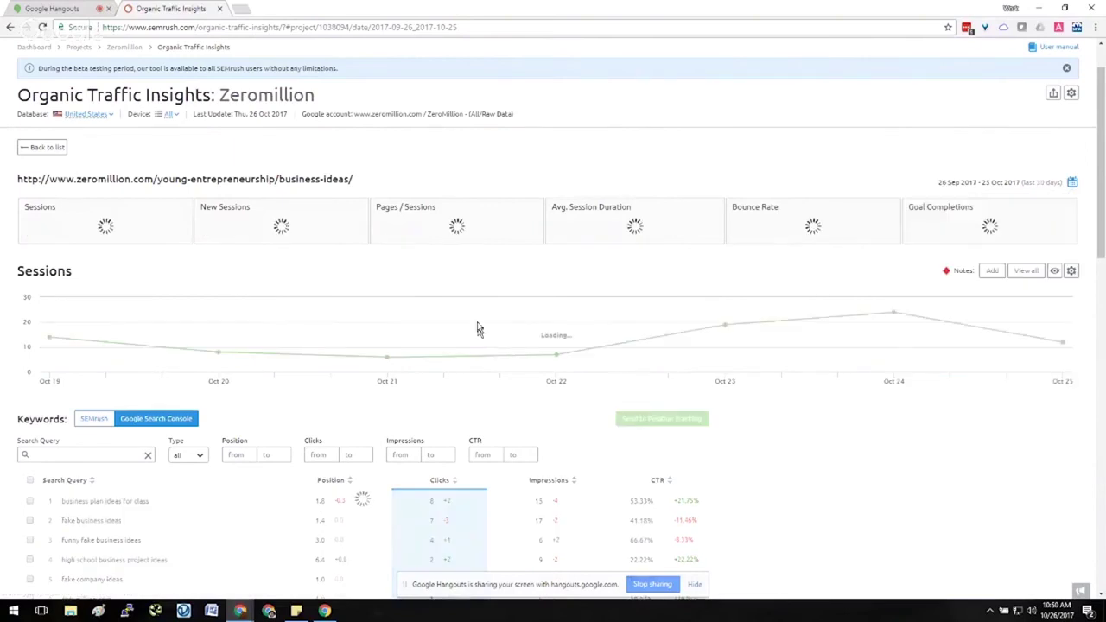
pyautogui.scroll(-1, 485, 292)
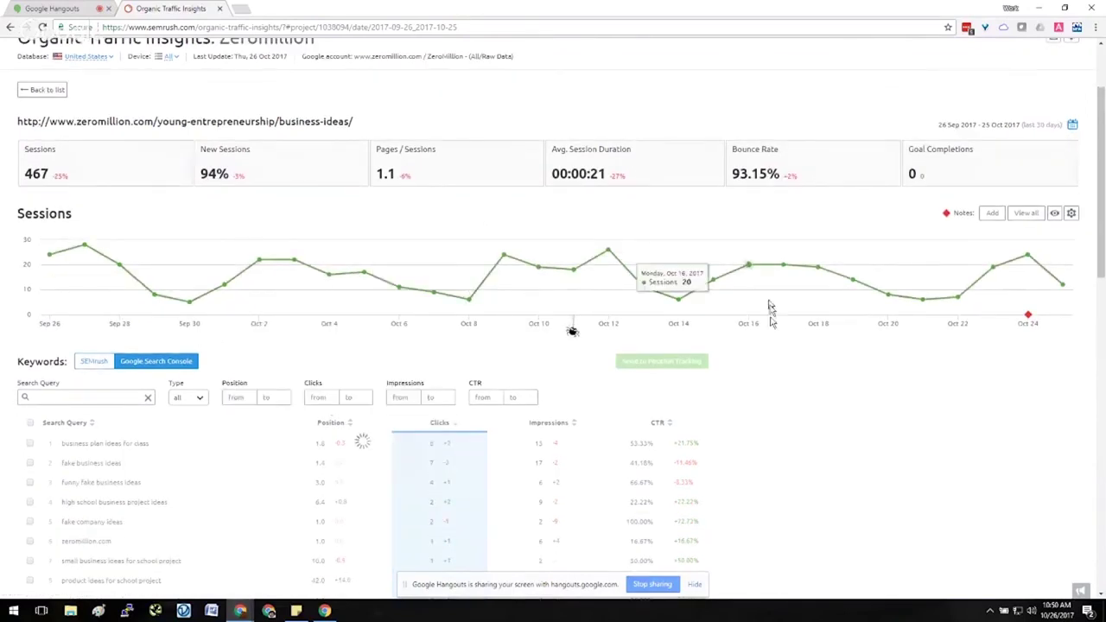
pyautogui.scroll(-2, 531, 435)
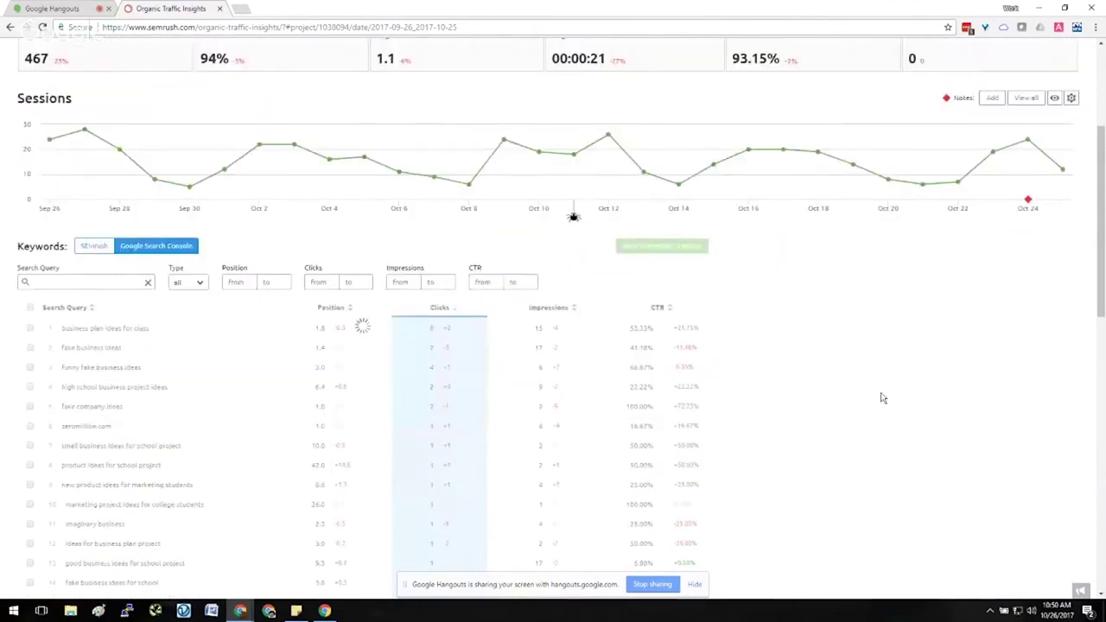
pyautogui.scroll(4, 874, 394)
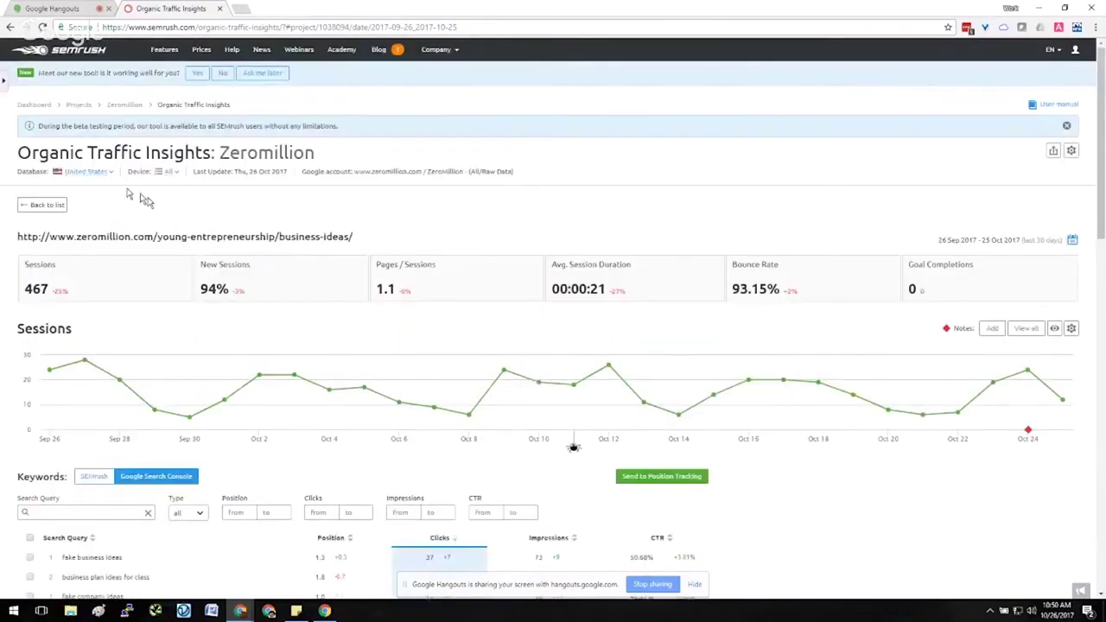
pyautogui.scroll(-5, 243, 287)
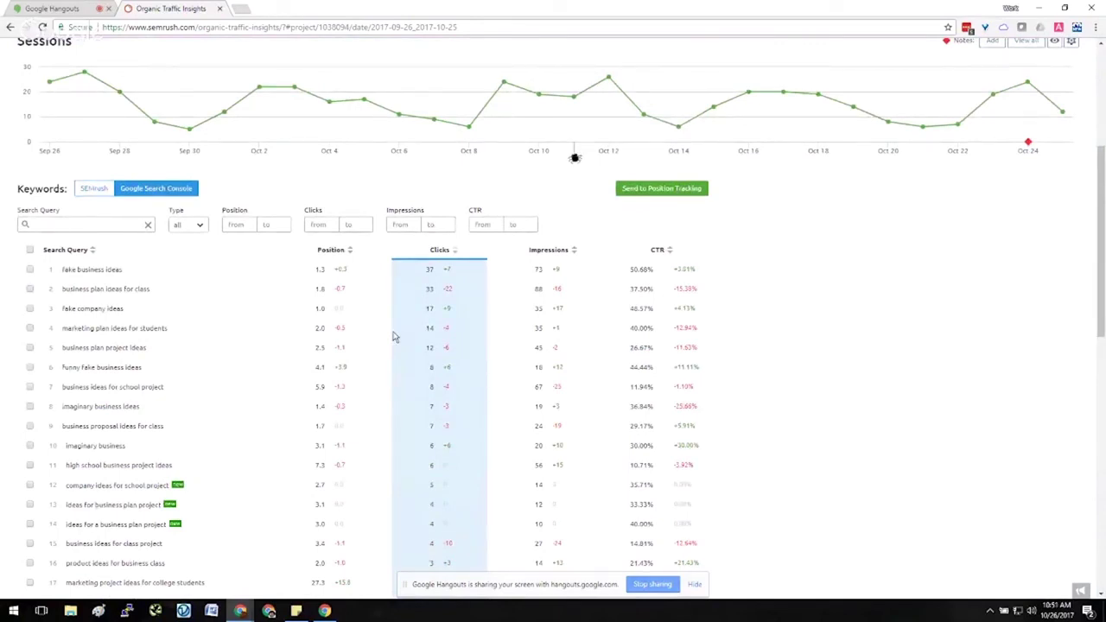
pyautogui.scroll(1, 466, 325)
pyautogui.scroll(3, 471, 325)
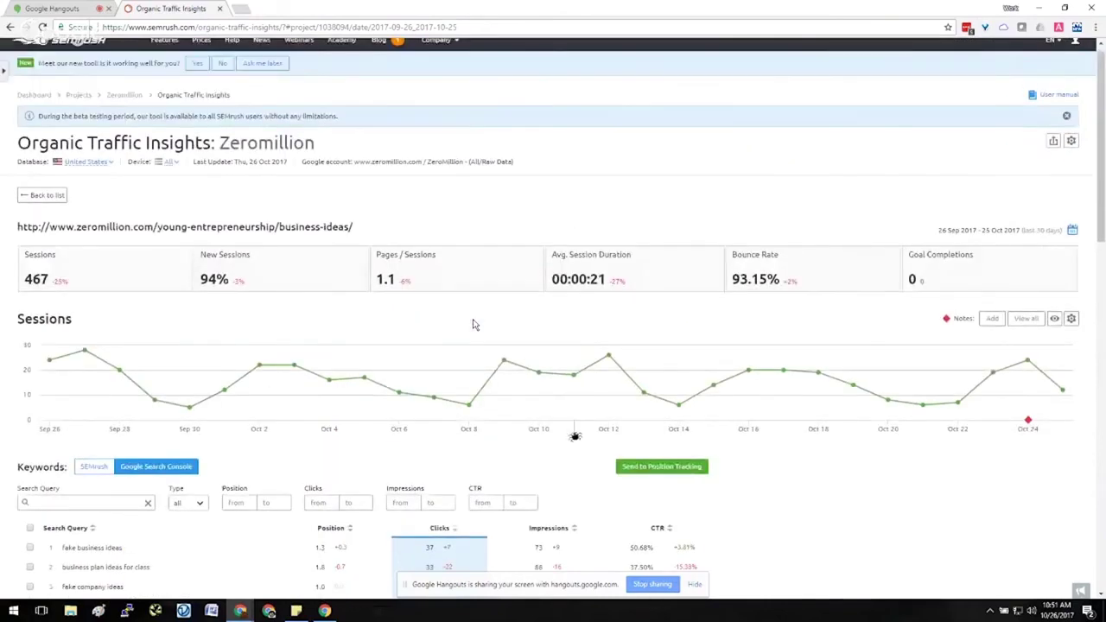